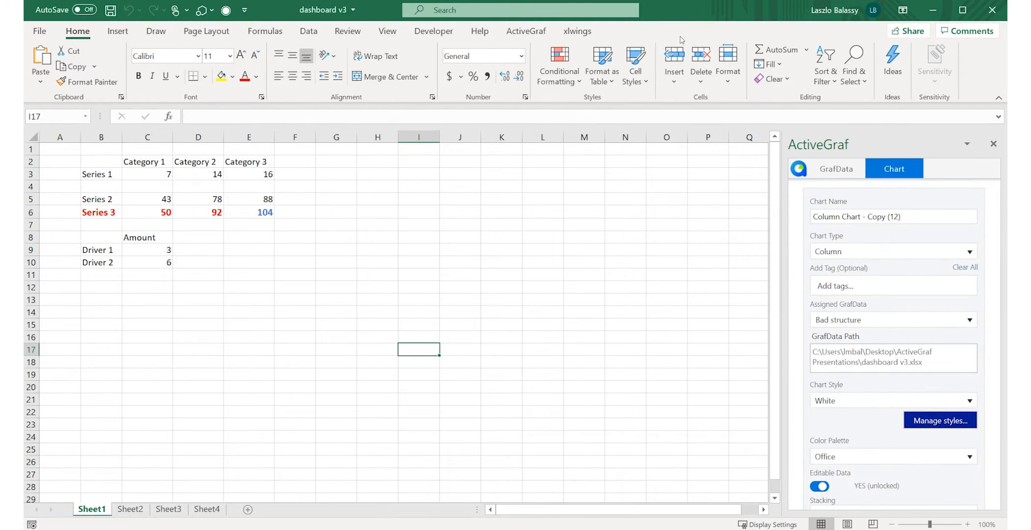
Switch the ActiveGraf task pane between its GrafData and Chart views, ending on GrafData.
click(837, 167)
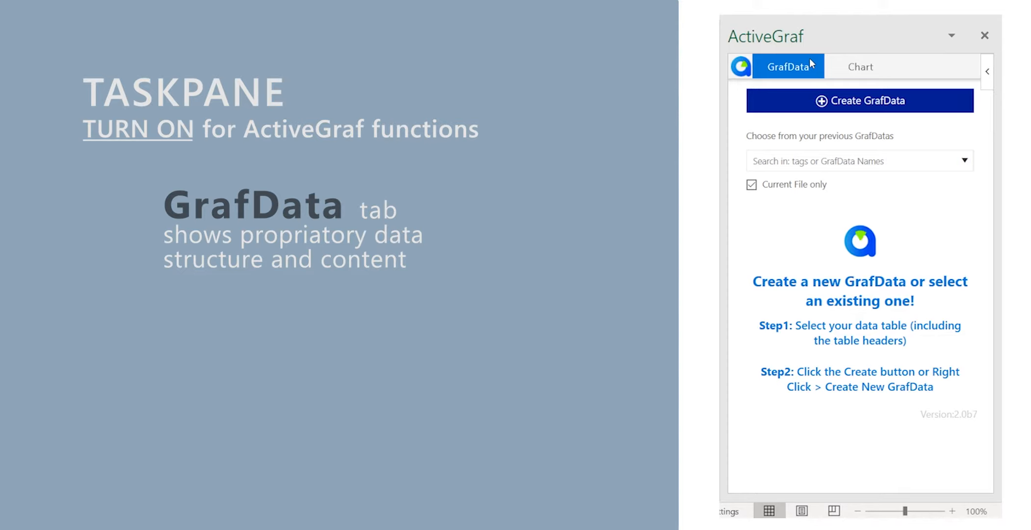
click(866, 70)
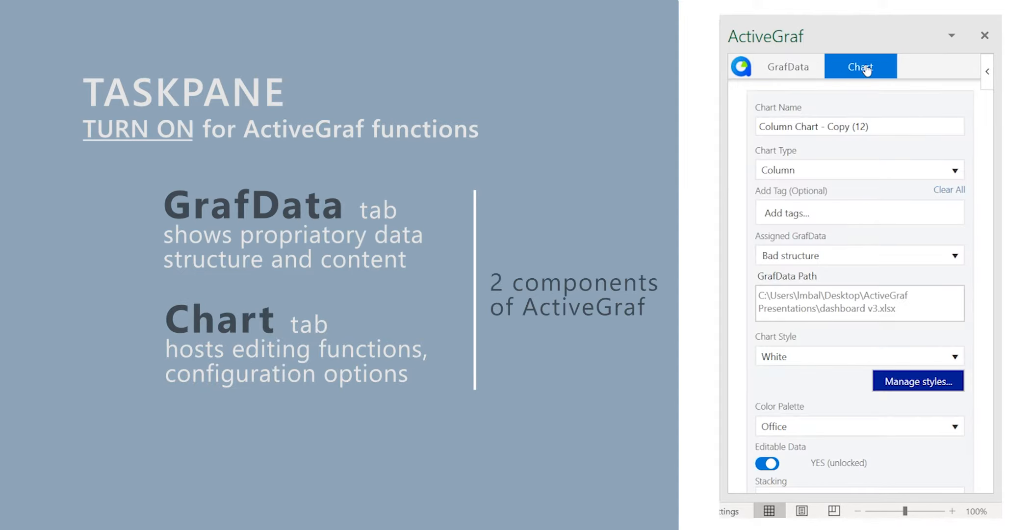
click(800, 68)
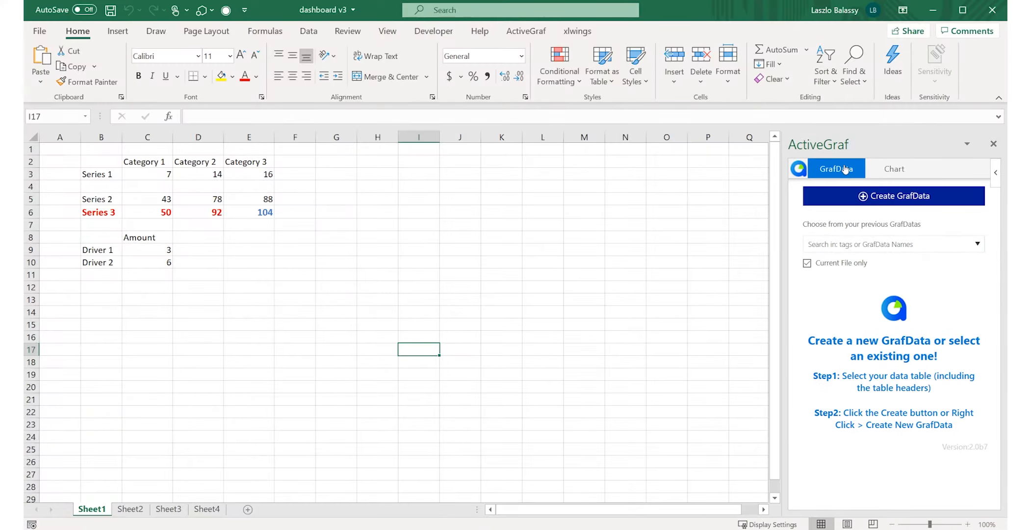
Close the ActiveGraf task pane and reopen it from the add-in's own commands.
click(539, 38)
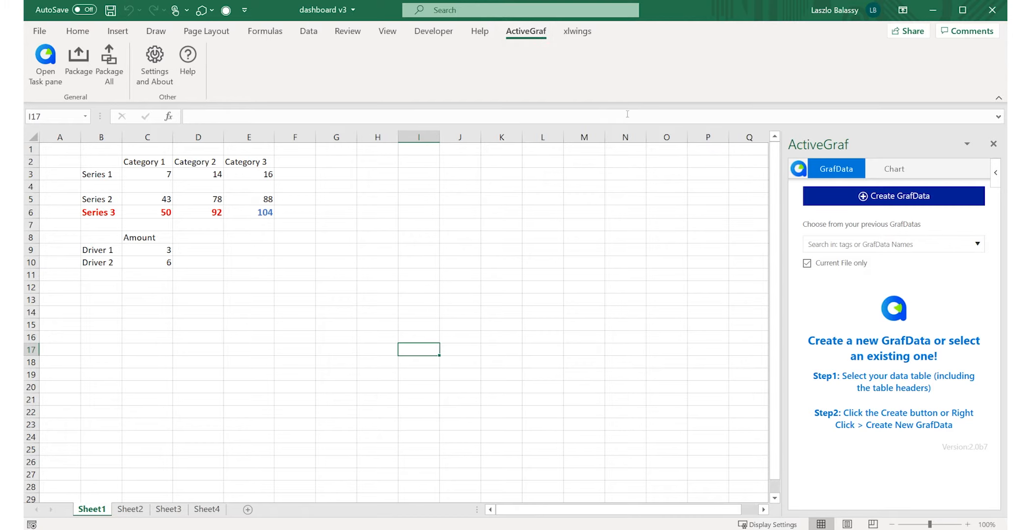
click(993, 143)
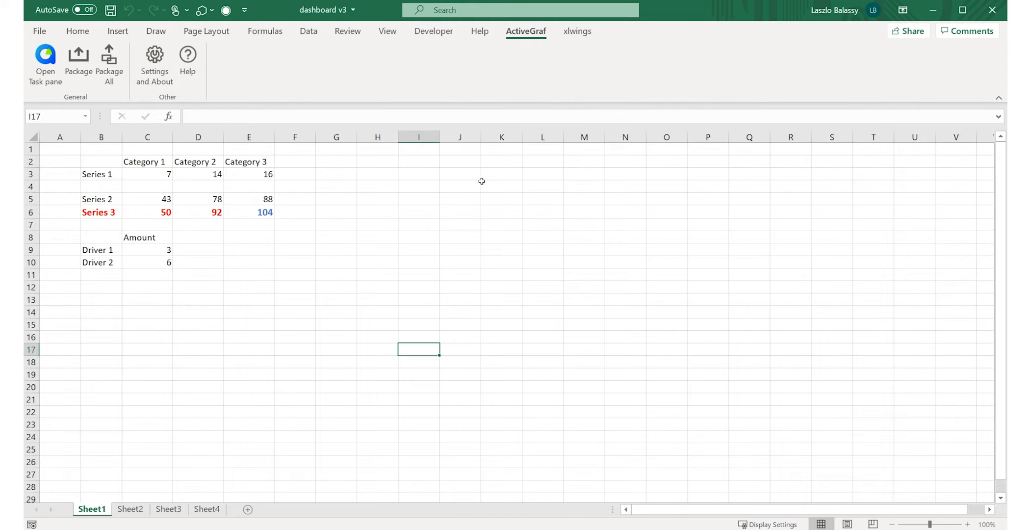
click(47, 63)
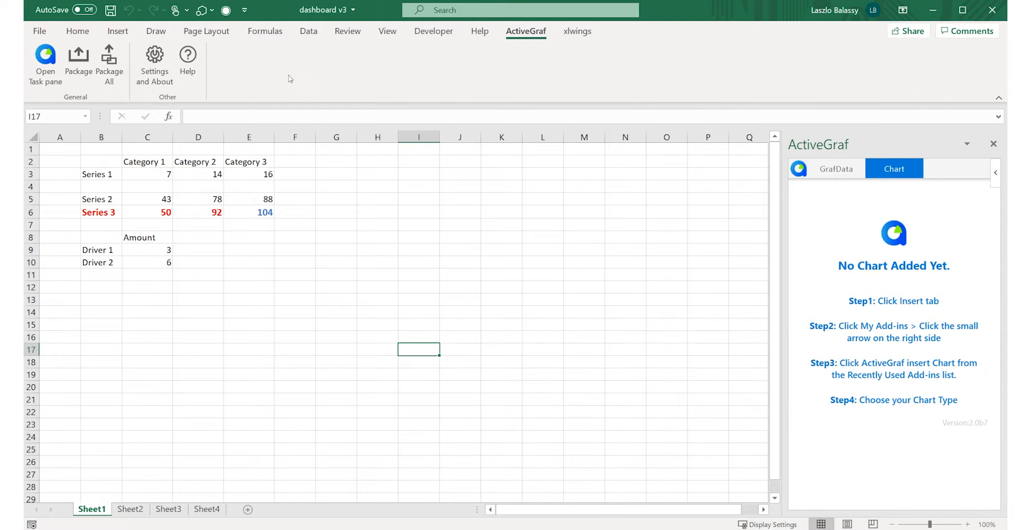
Look up the ActiveGraf Insert Chart entry among the recently used add-ins without inserting a chart.
click(119, 31)
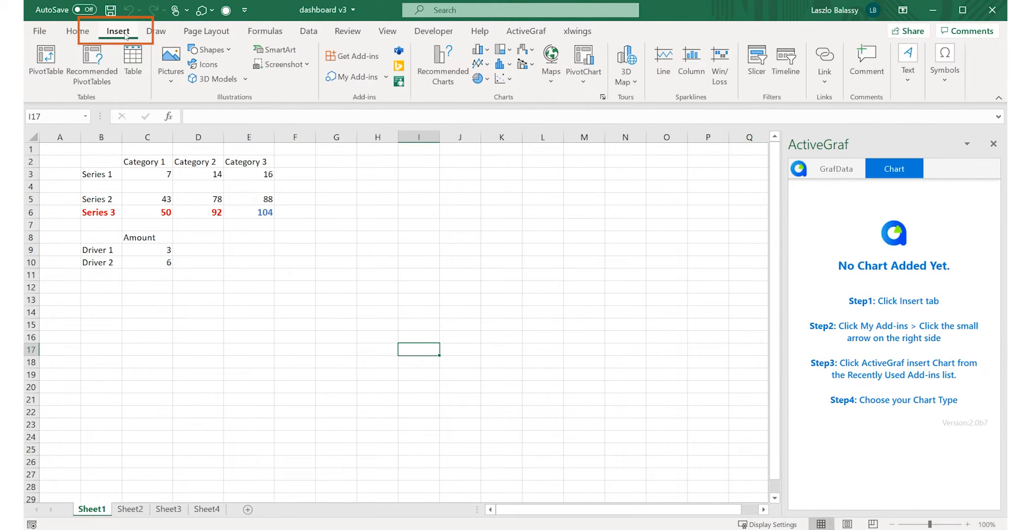
click(387, 78)
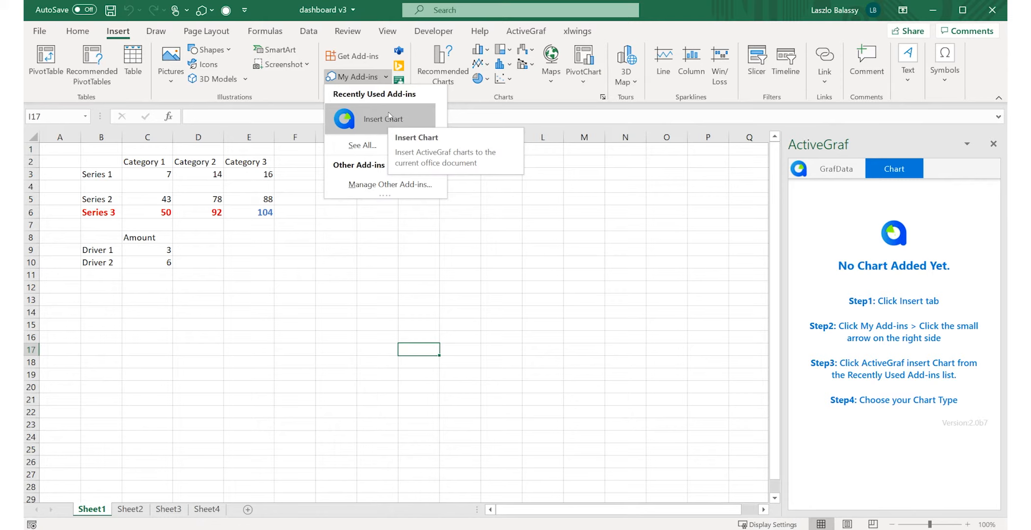
right_click(385, 185)
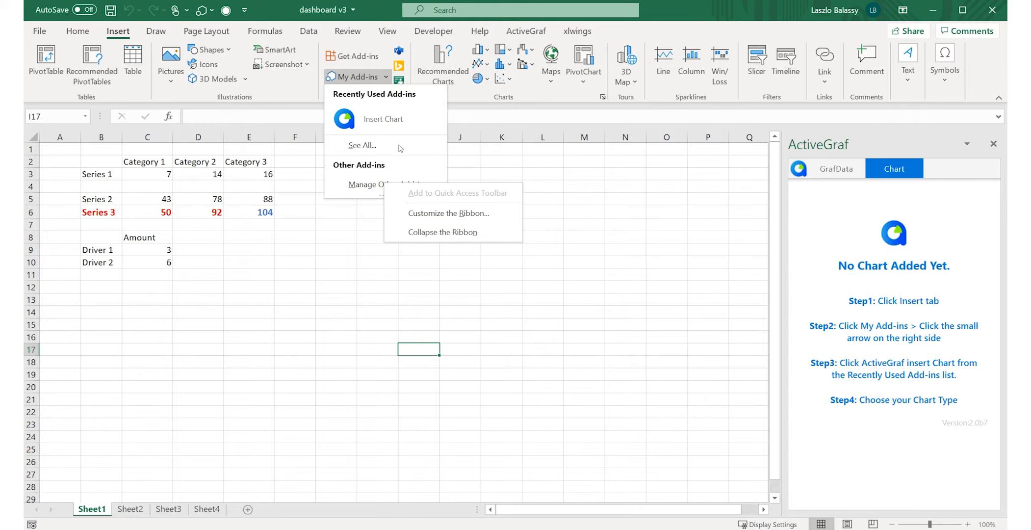
click(480, 160)
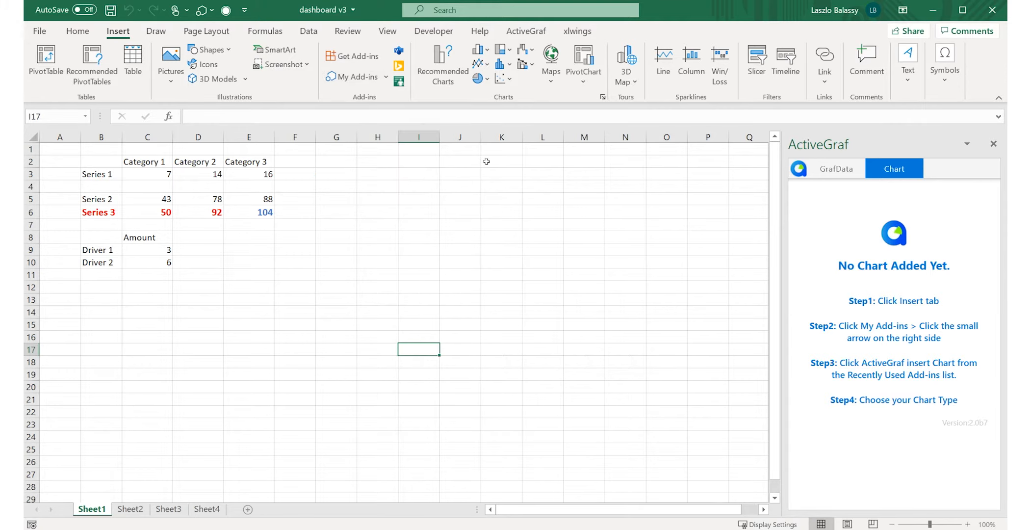
Create a GrafData named Webinar1 from the range B2:E6 on Sheet1.
click(211, 10)
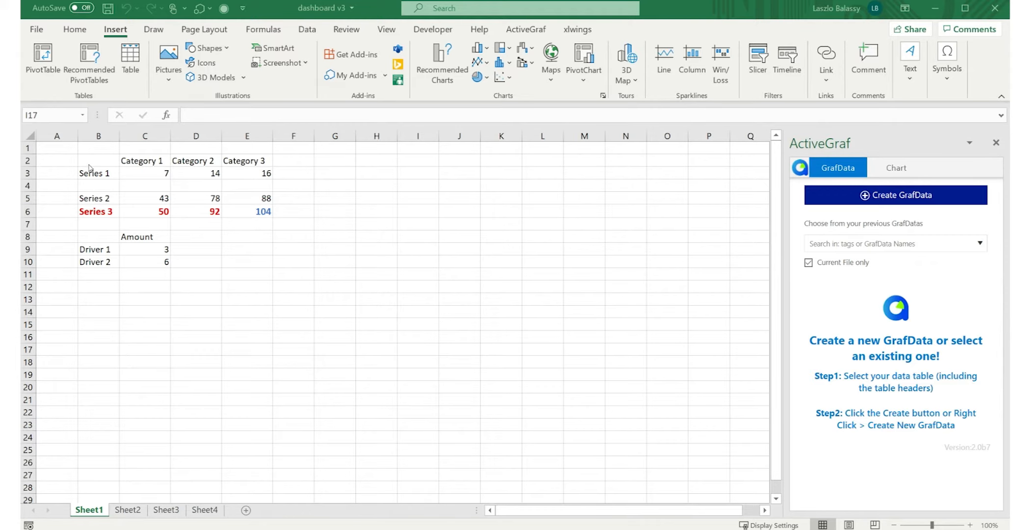
drag(92, 165, 260, 210)
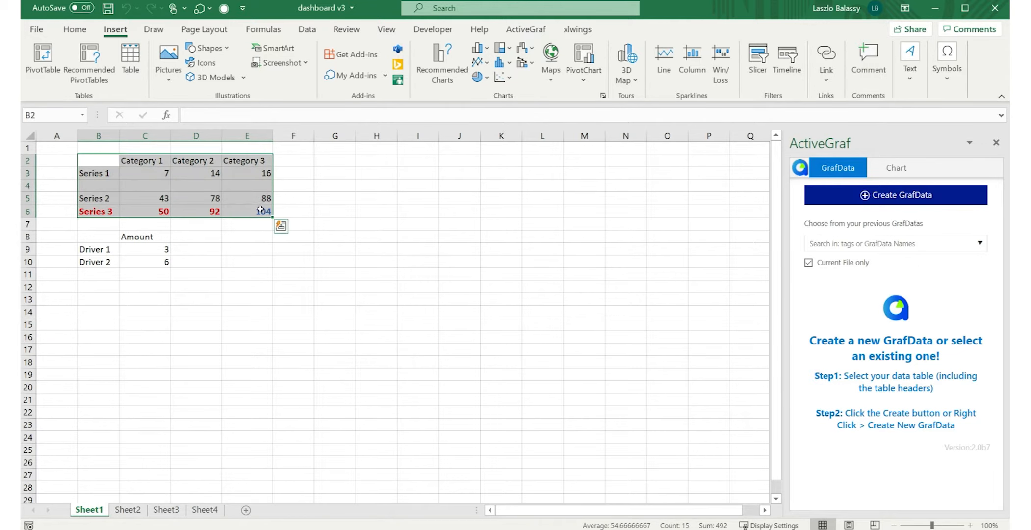
click(923, 196)
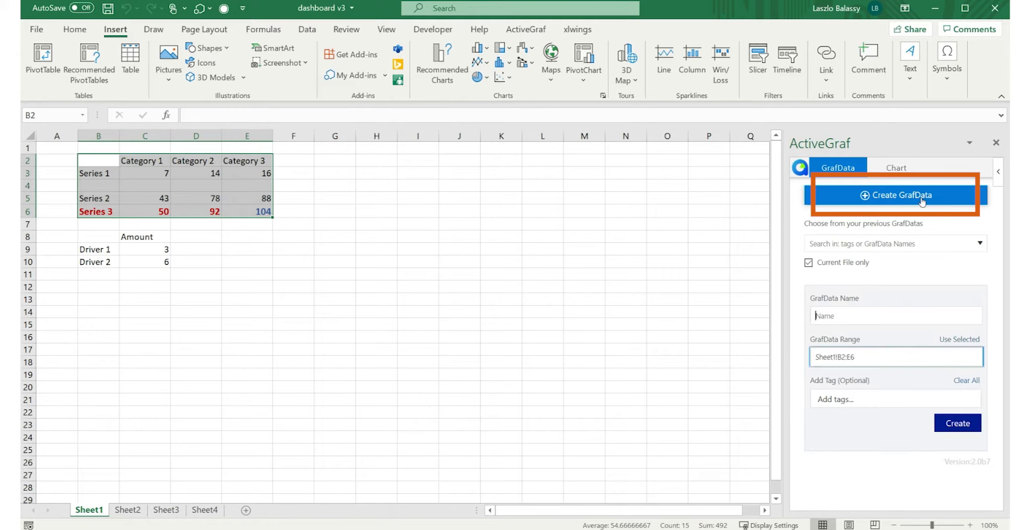
click(888, 318)
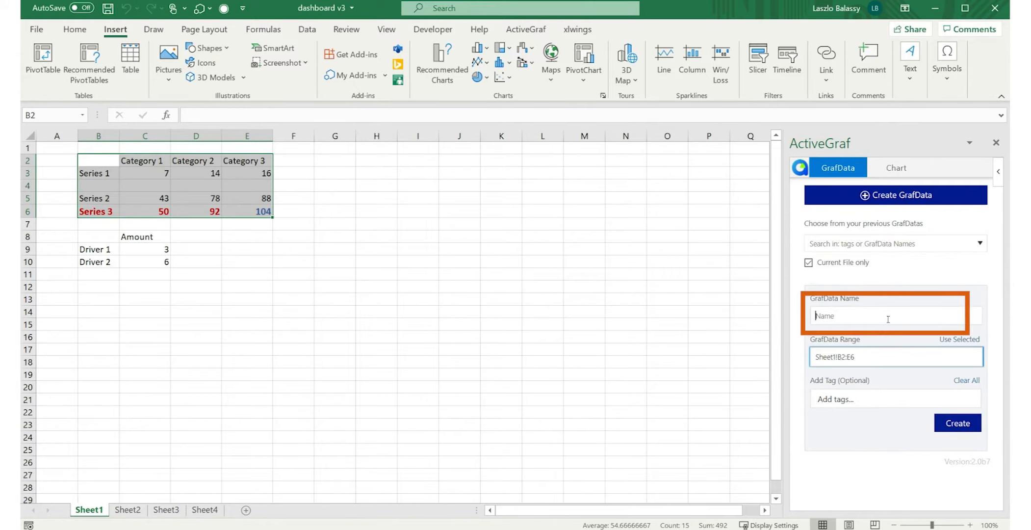
text(Webinar1)
click(962, 422)
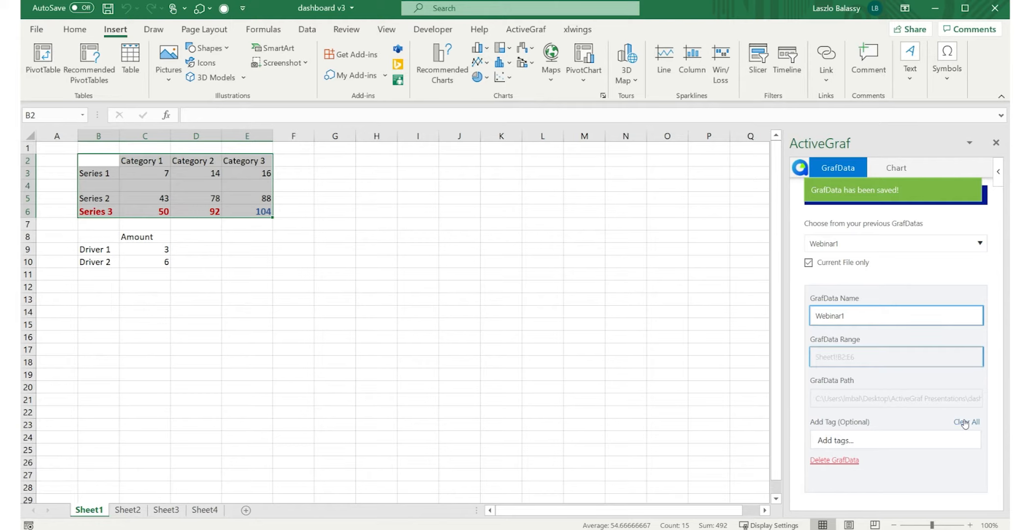
Examine the category headers and series name cells around the corner of the Sheet1 table.
click(289, 198)
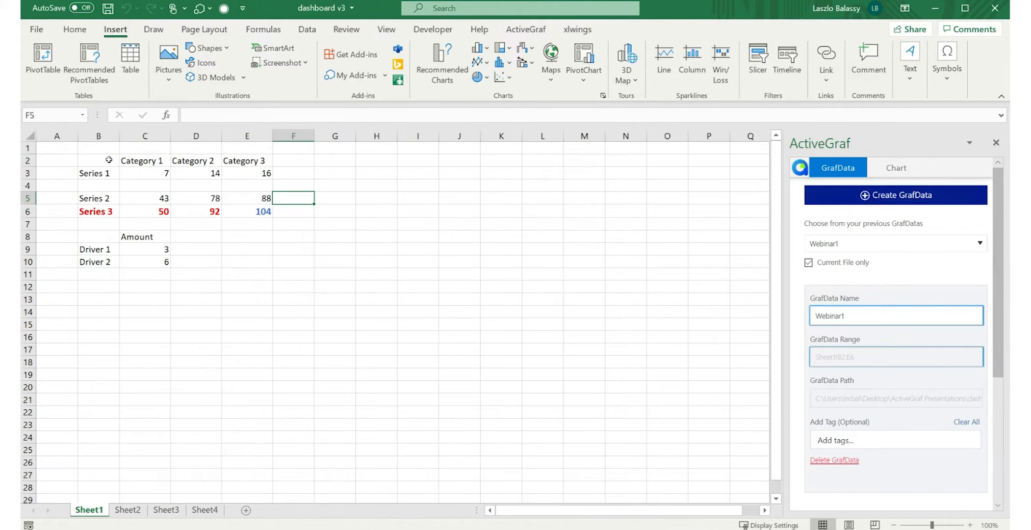
click(134, 159)
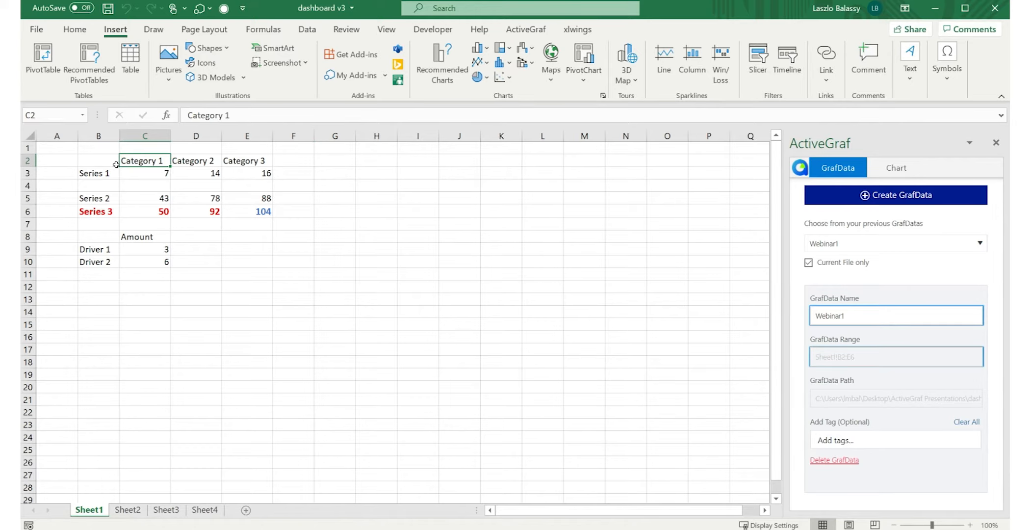
click(103, 172)
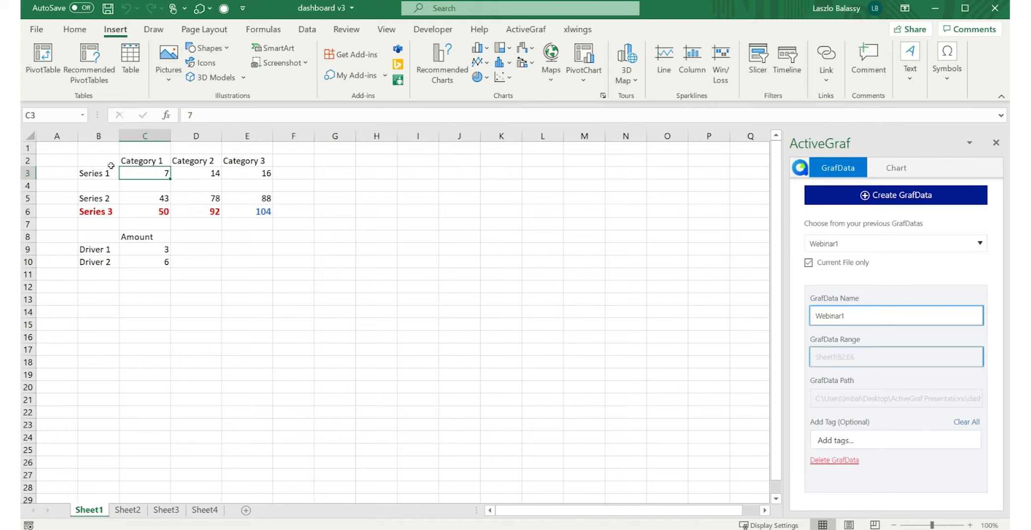
drag(109, 162, 135, 169)
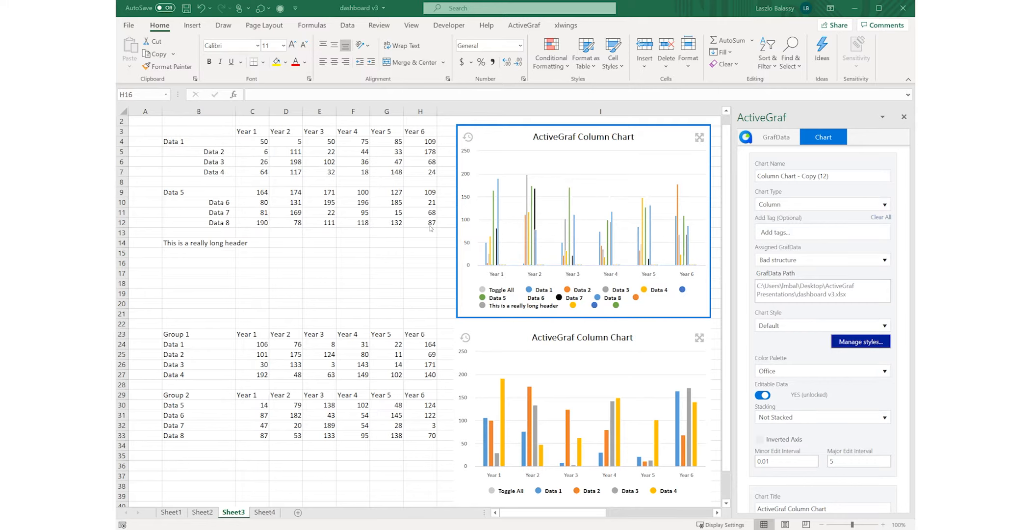
Examine the series list in the upper column chart's settings, including the name field for range B10:H10.
scroll(849, 441, down, 5)
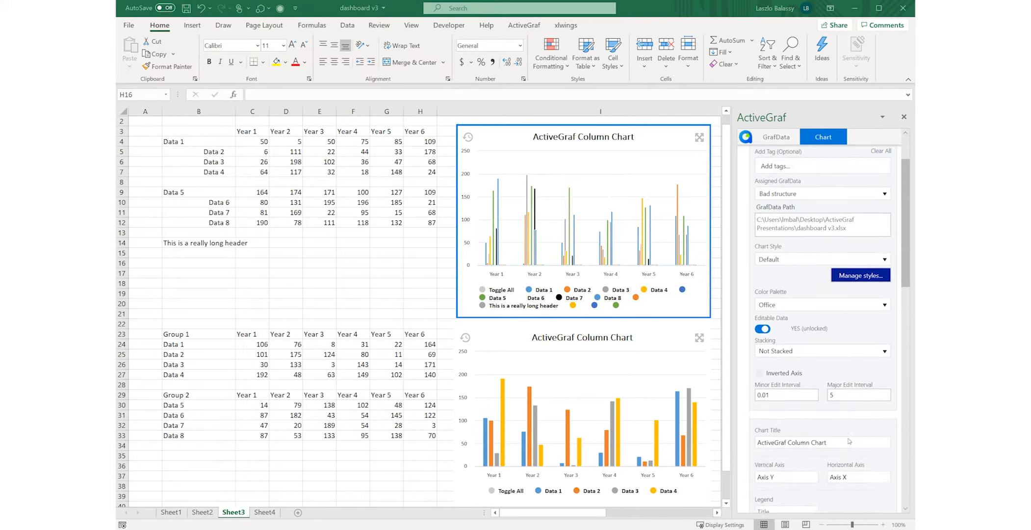
scroll(849, 440, down, 5)
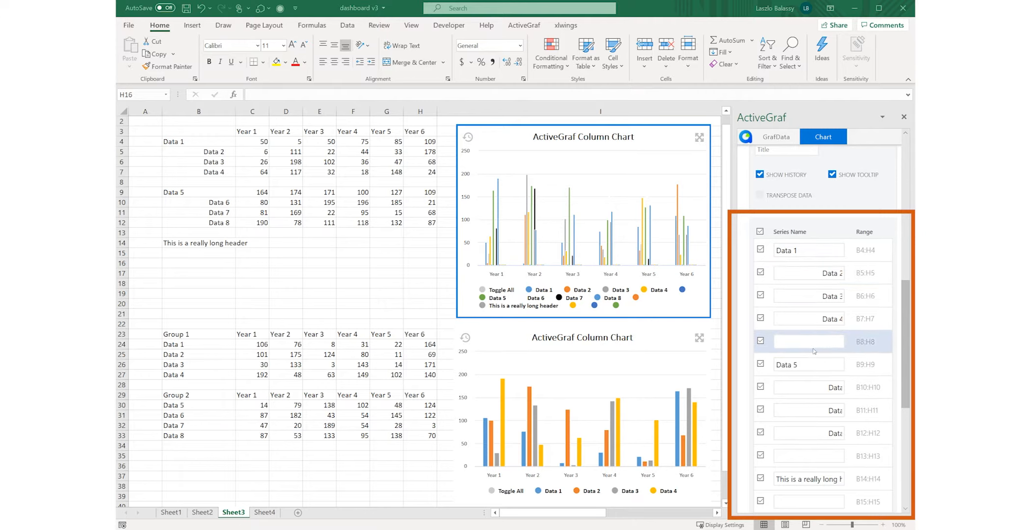
click(828, 388)
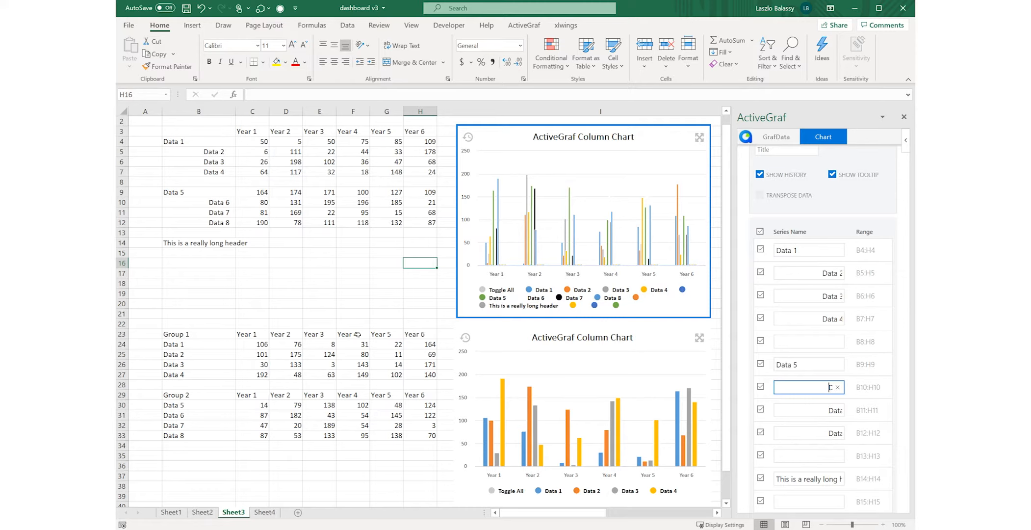
click(567, 398)
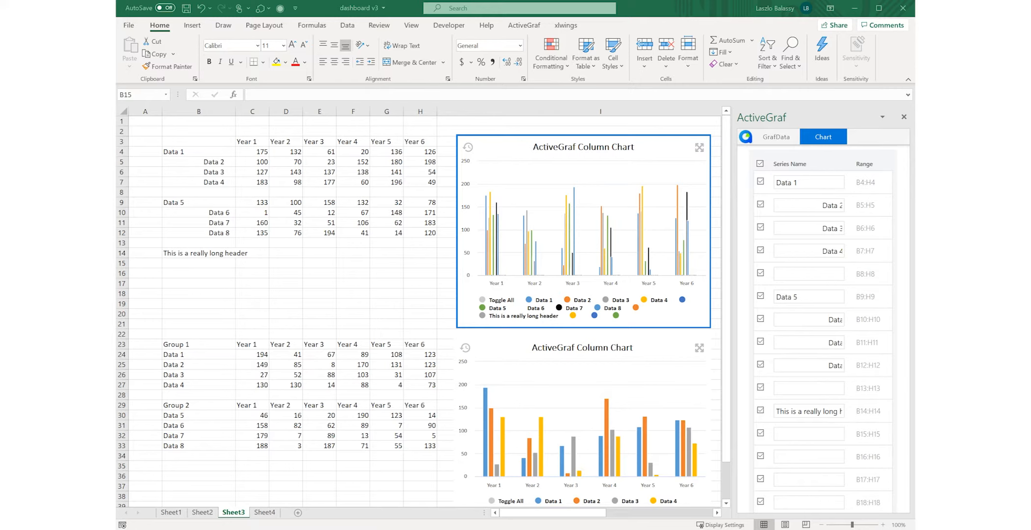
Rename the upper chart's series for range B14:H14 to "Short" in the chart's series settings.
click(184, 254)
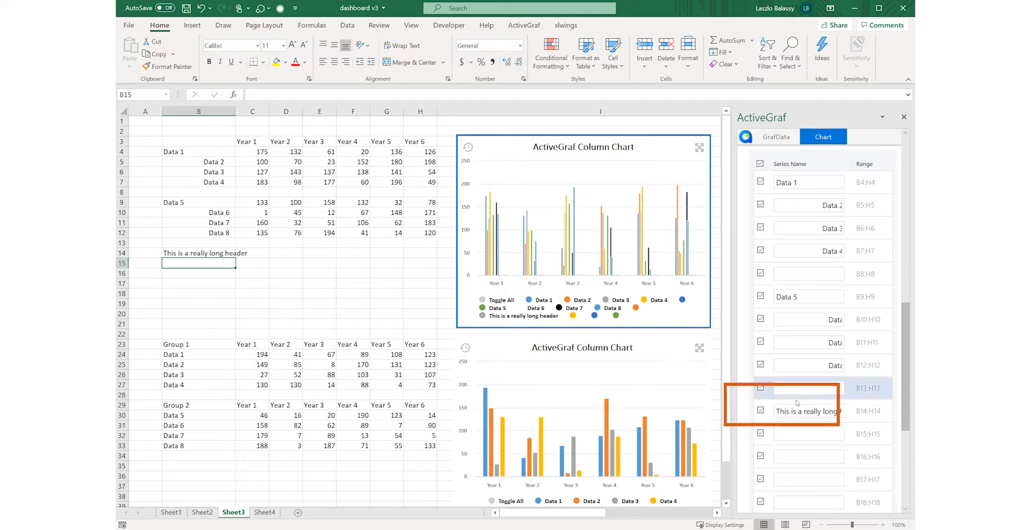
click(777, 411)
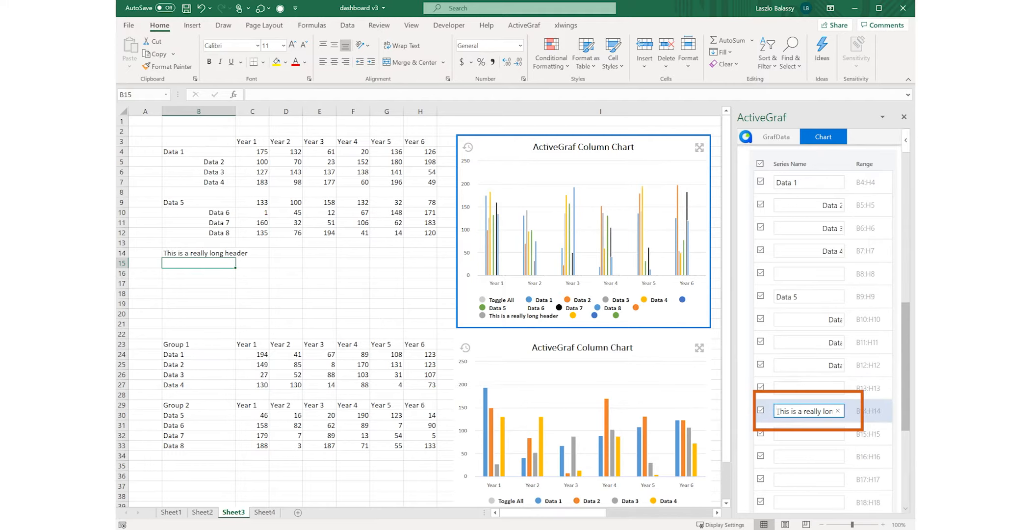
drag(777, 411, 838, 411)
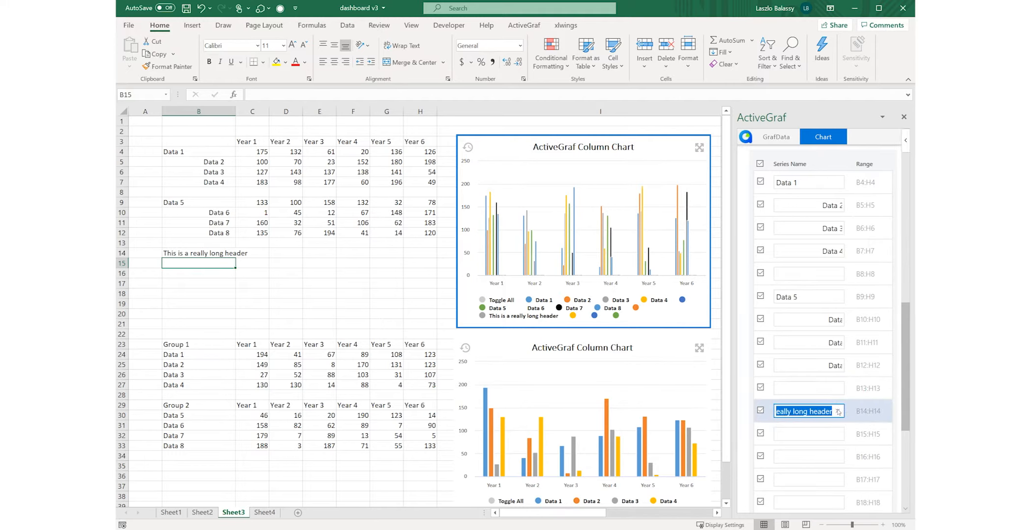
text(Short)
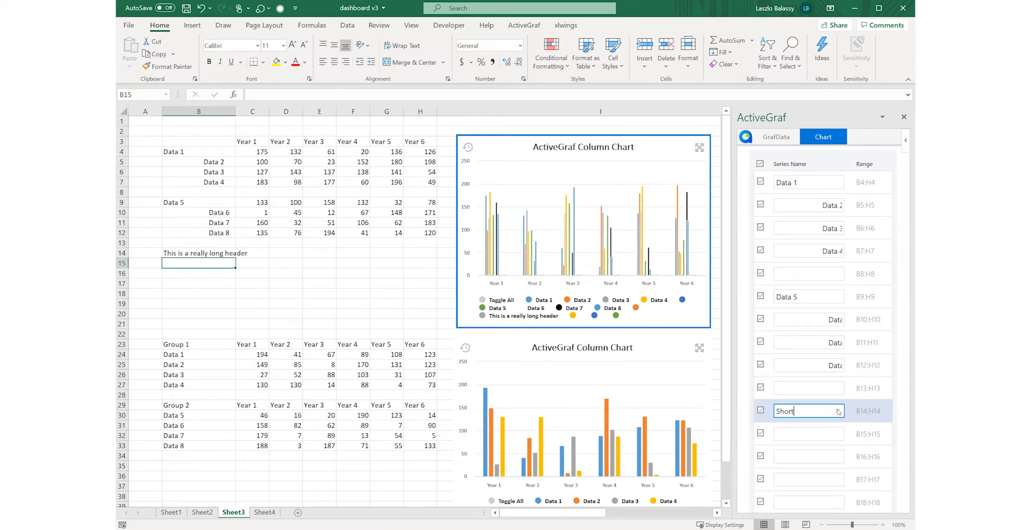
key(Return)
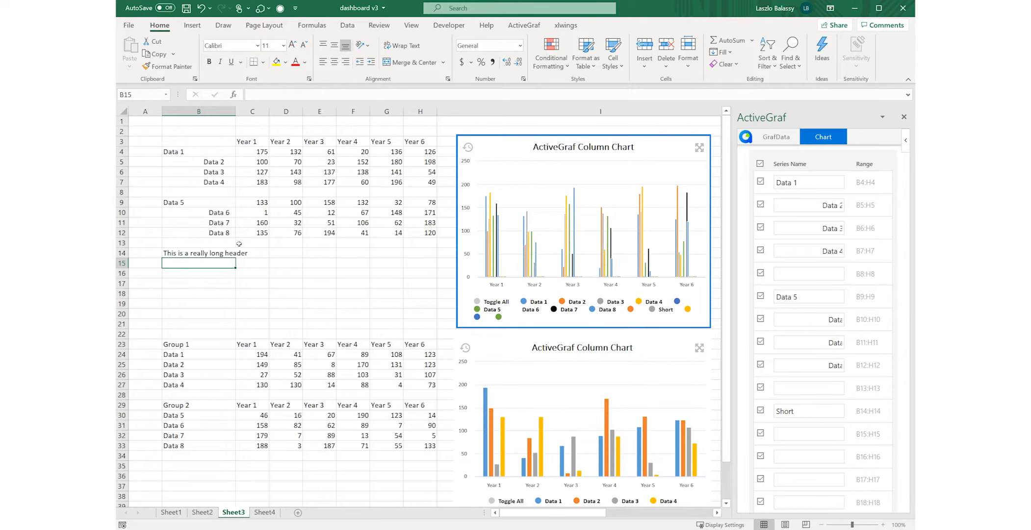
Change the header text in cell B14 to "This is a really long header 2".
click(224, 252)
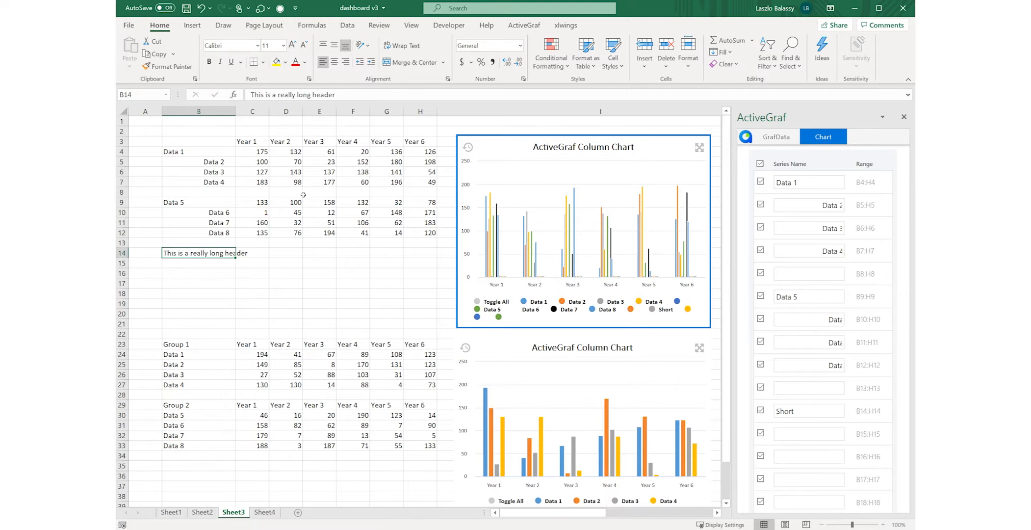
click(343, 95)
text(2)
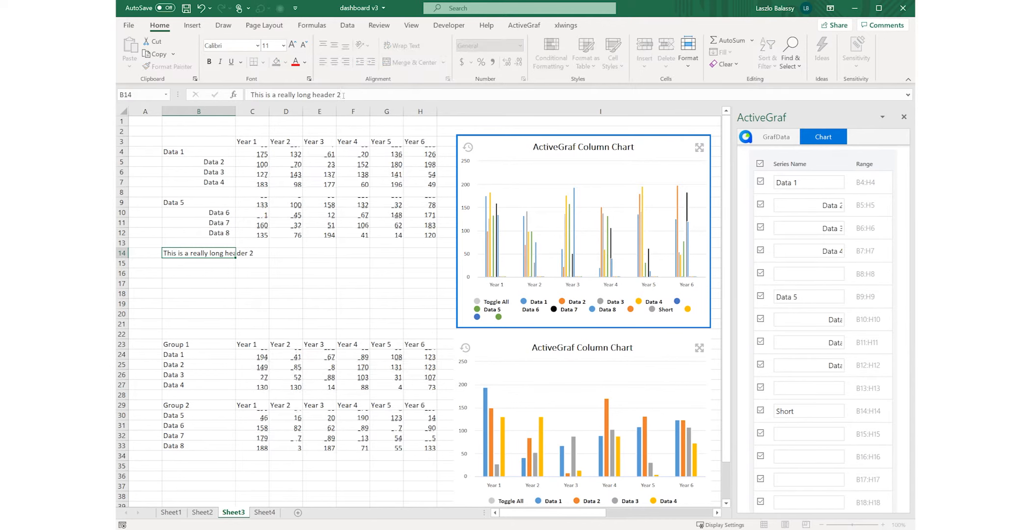
key(Return)
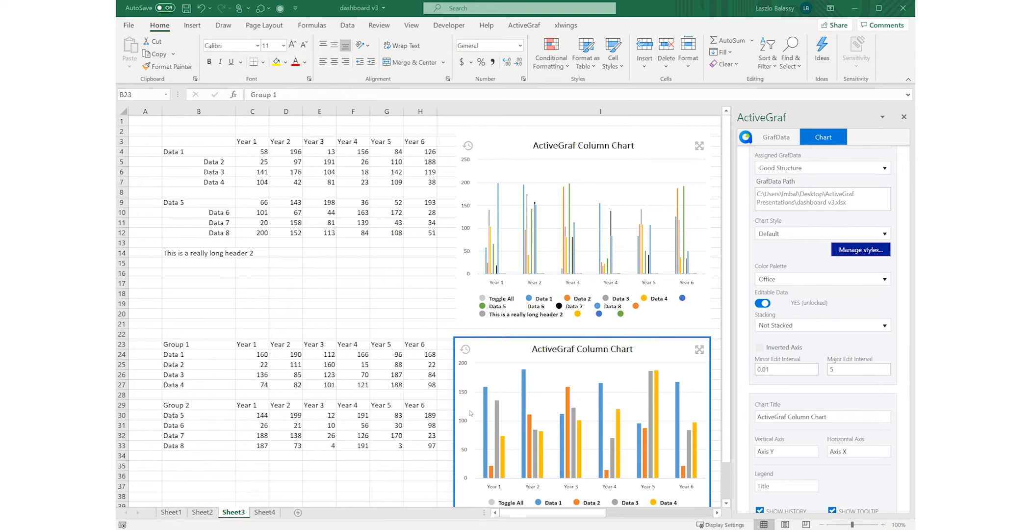
Raise the Data 1 column for Year 1 in the lower chart to 186, and re-enter 160 in cell C24.
mouse_move(485, 388)
drag(485, 388, 485, 385)
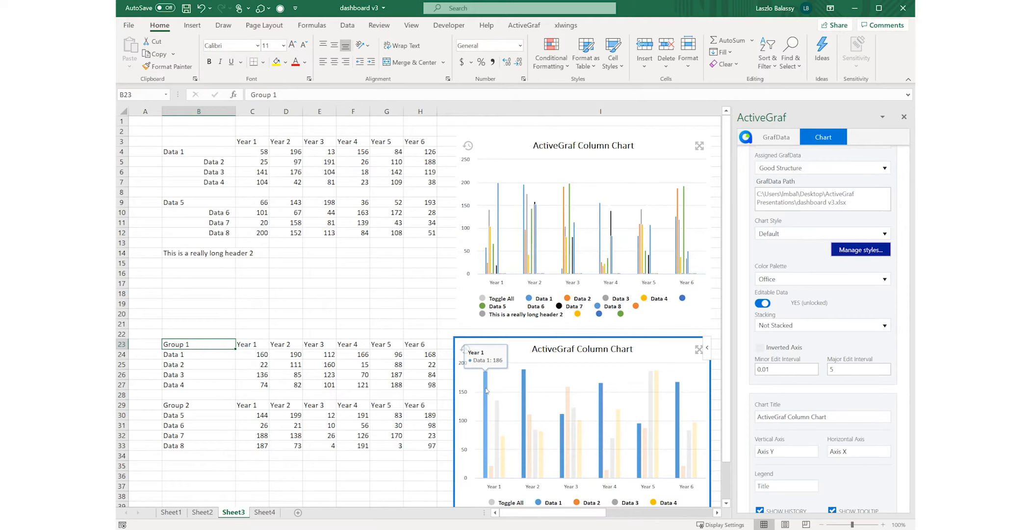
click(259, 354)
text(160)
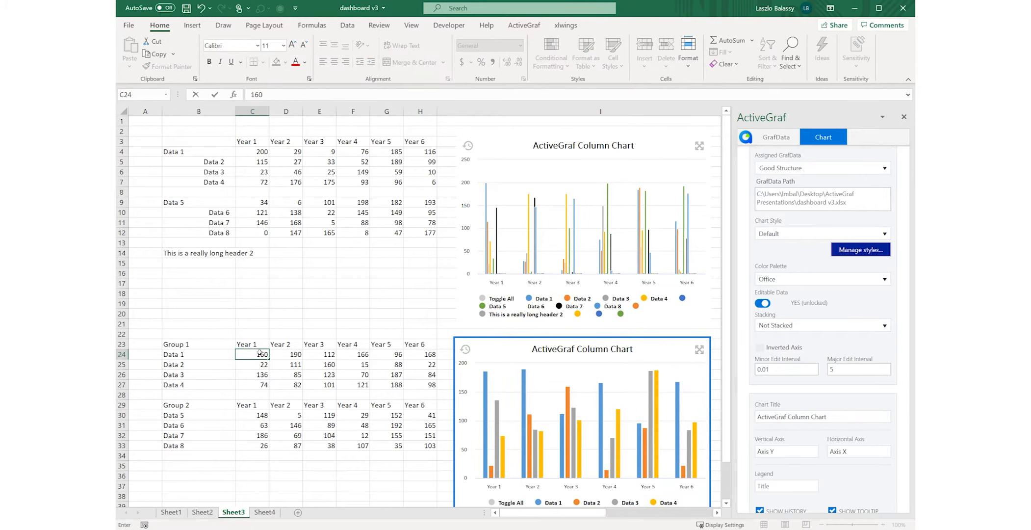
key(Return)
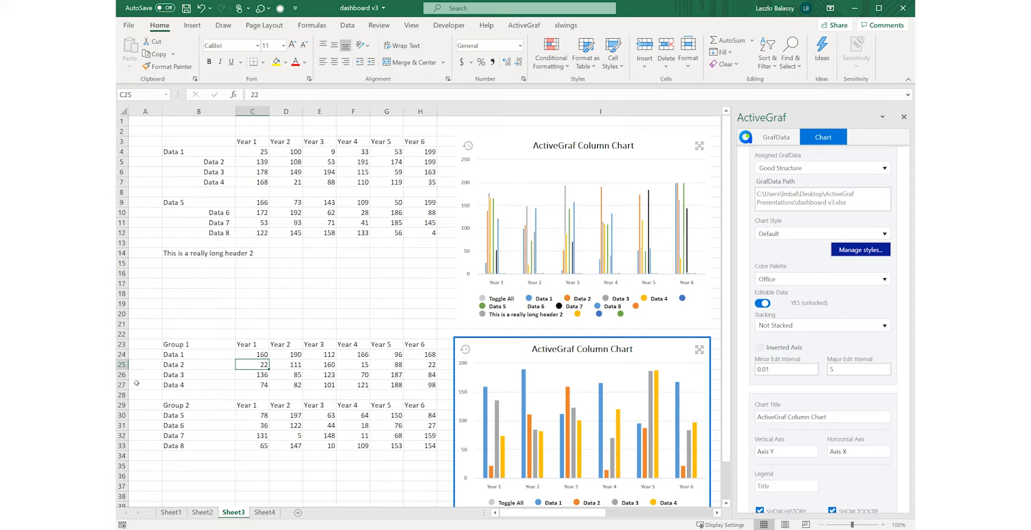
Insert a row above Data 4 in the Group 1 table and label it "Data3.5" in cell B27.
click(122, 384)
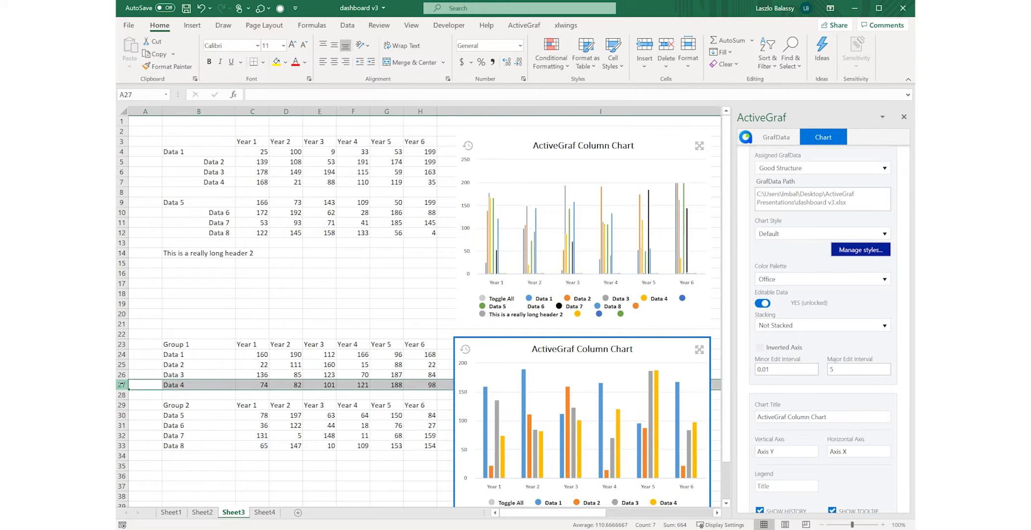
right_click(123, 384)
click(151, 471)
click(181, 383)
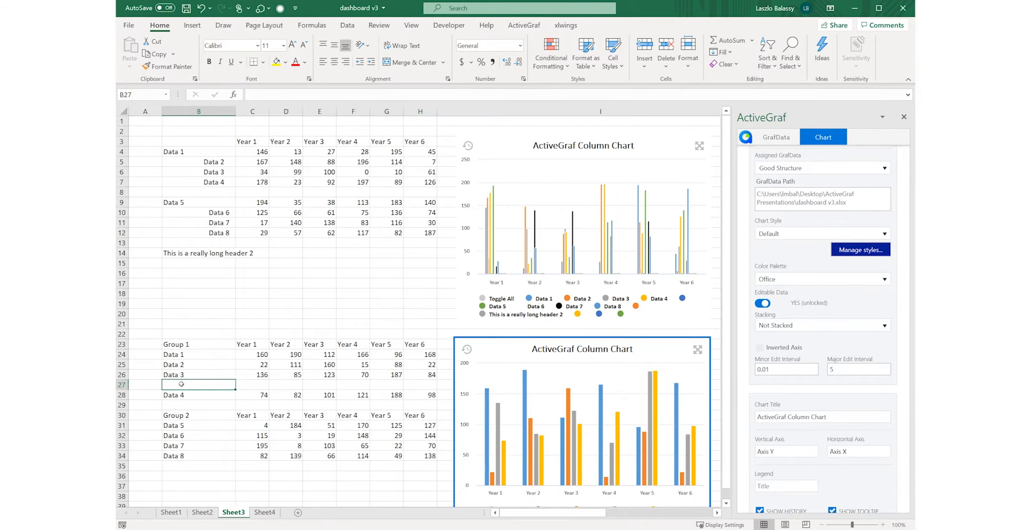
text(Data)
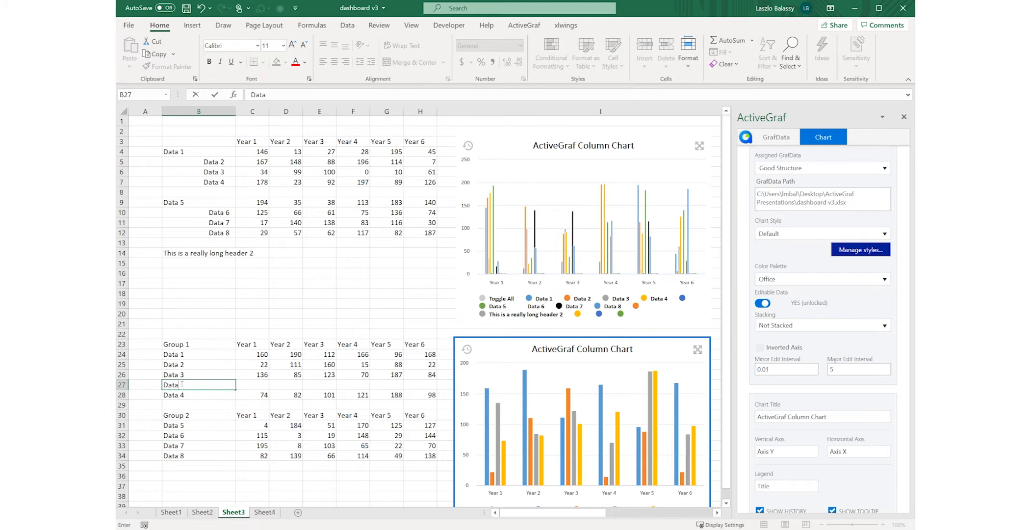
text(3.5)
key(Return)
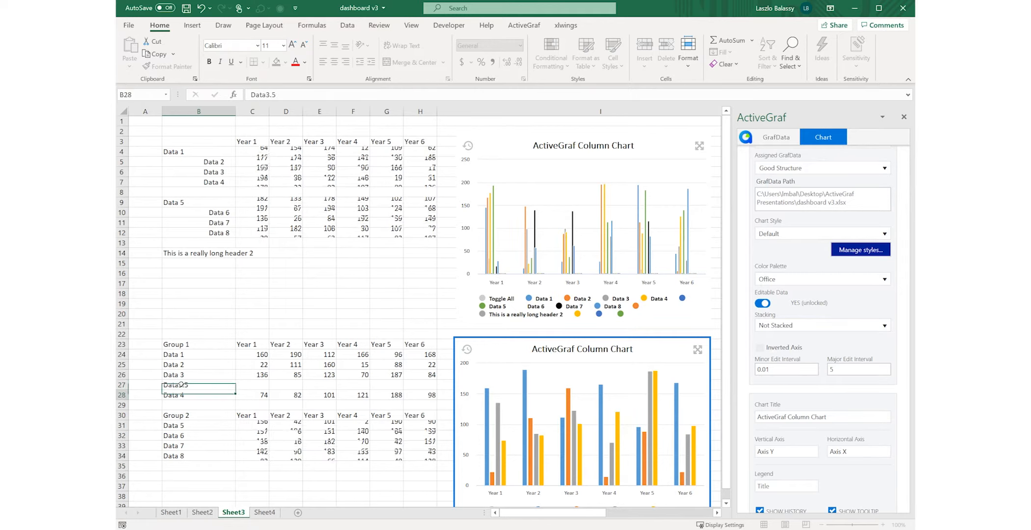
Enter 777 in C27 and 888 in D27, and fill the number series across the Data3.5 row to Year 6.
click(259, 383)
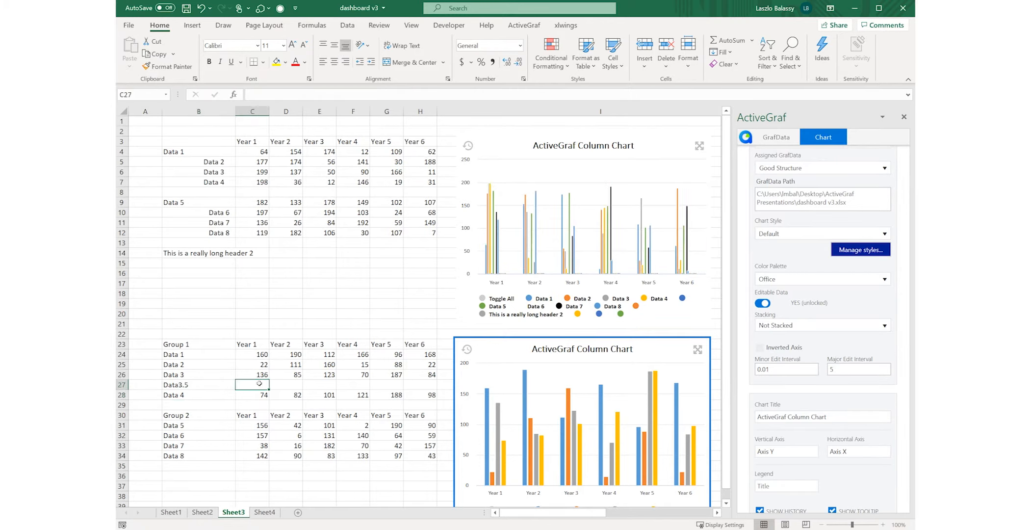
text(777)
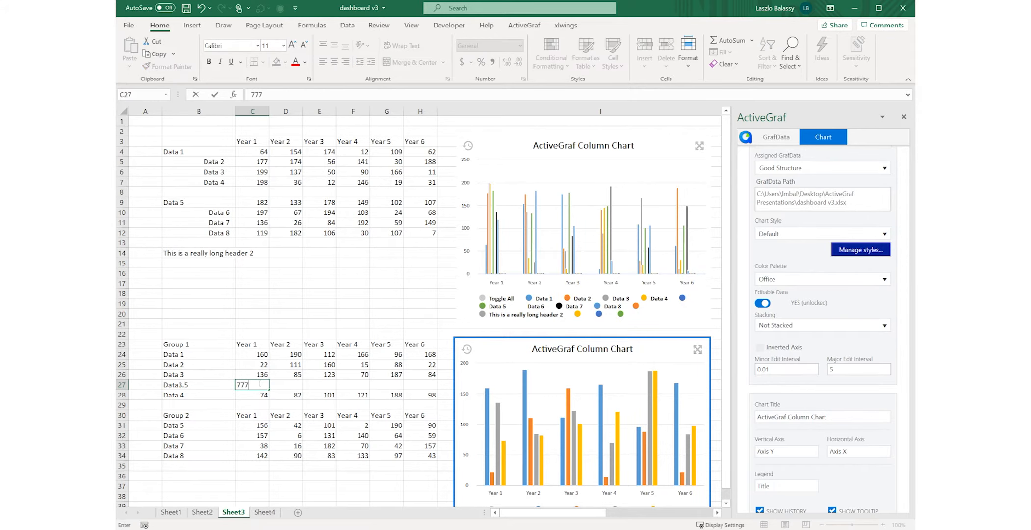
key(Return)
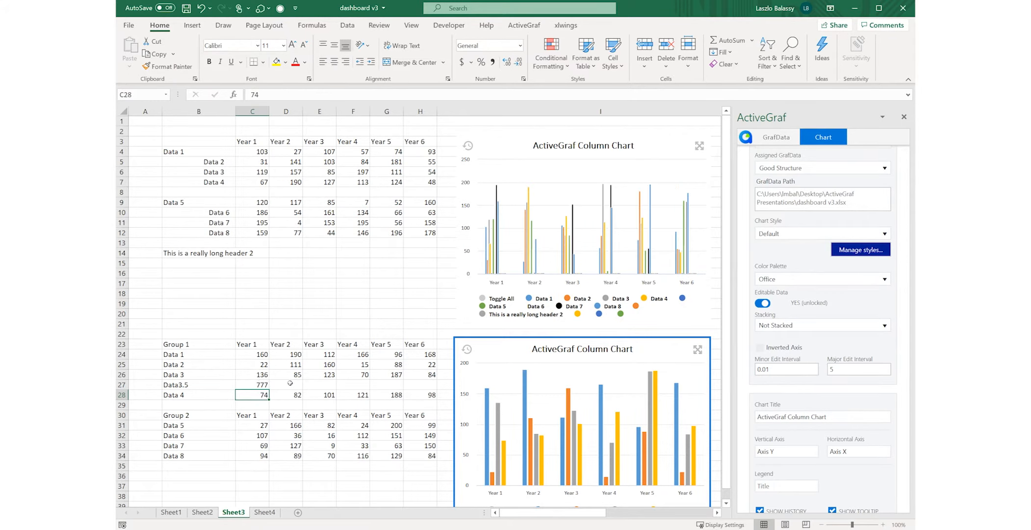
click(292, 383)
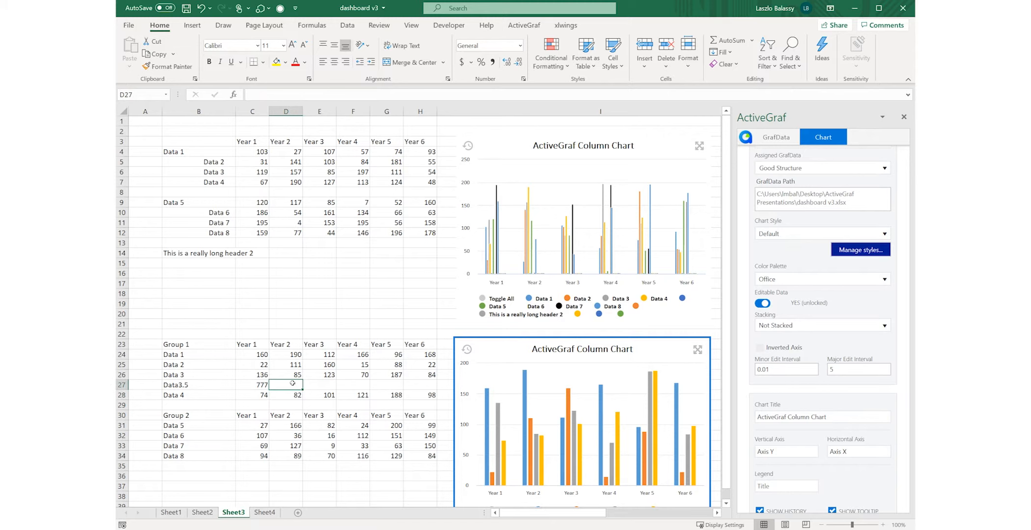
text(888)
key(Return)
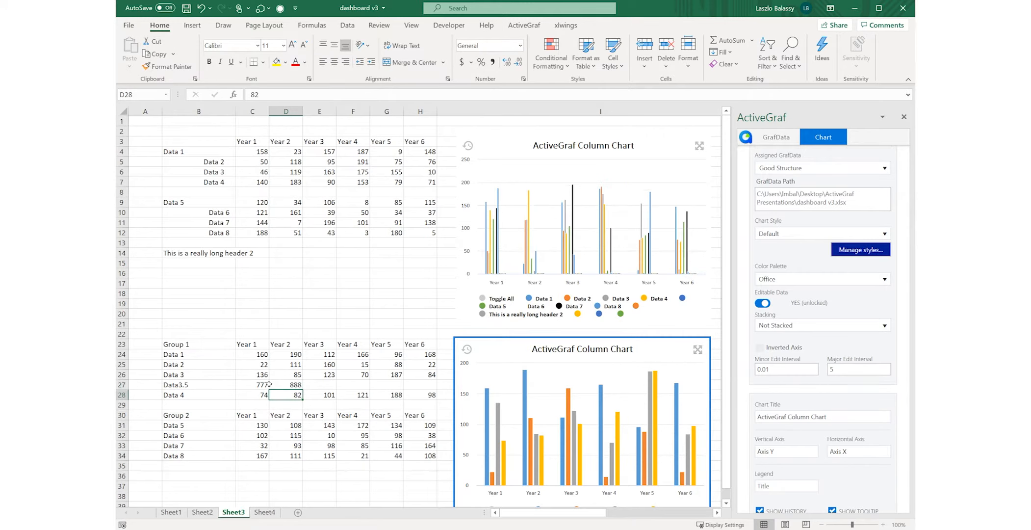
click(264, 384)
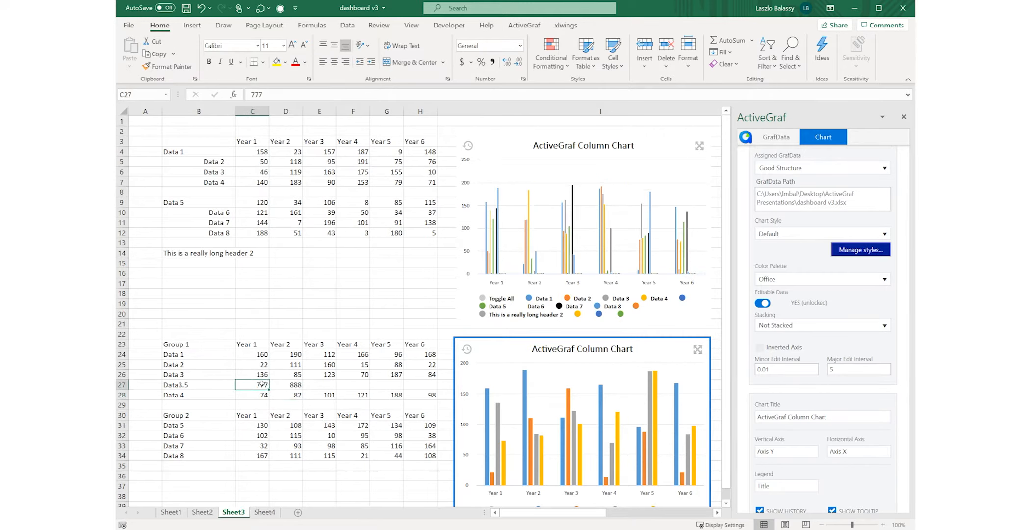
drag(262, 383, 430, 385)
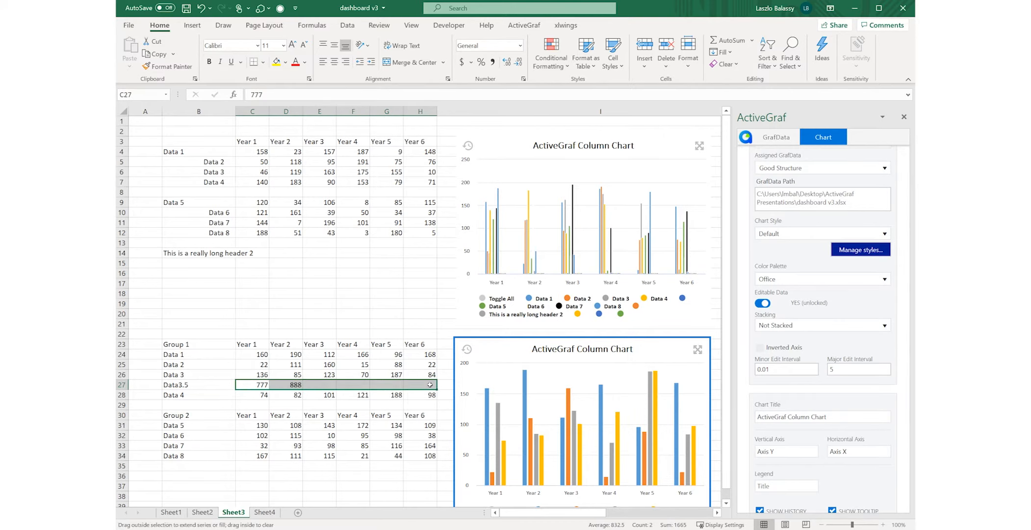
Include the Data3.5 series in the lower column chart through its series settings.
scroll(562, 376, down, 1)
scroll(562, 375, down, 1)
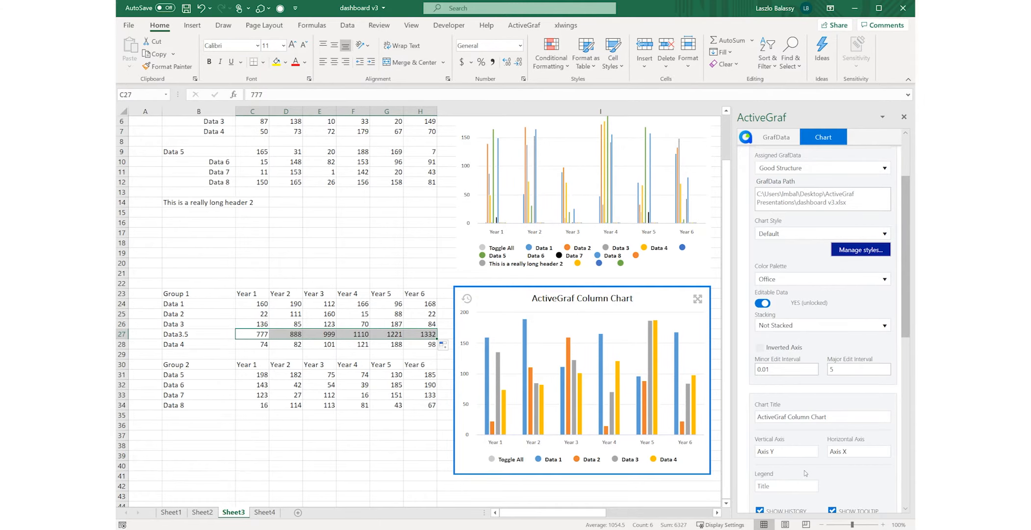
scroll(805, 473, down, 2)
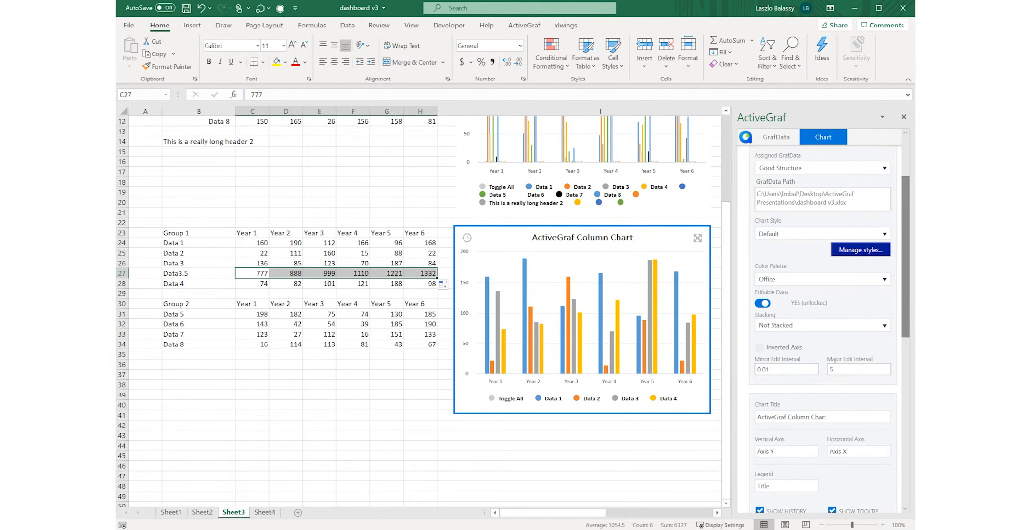
drag(903, 288, 904, 379)
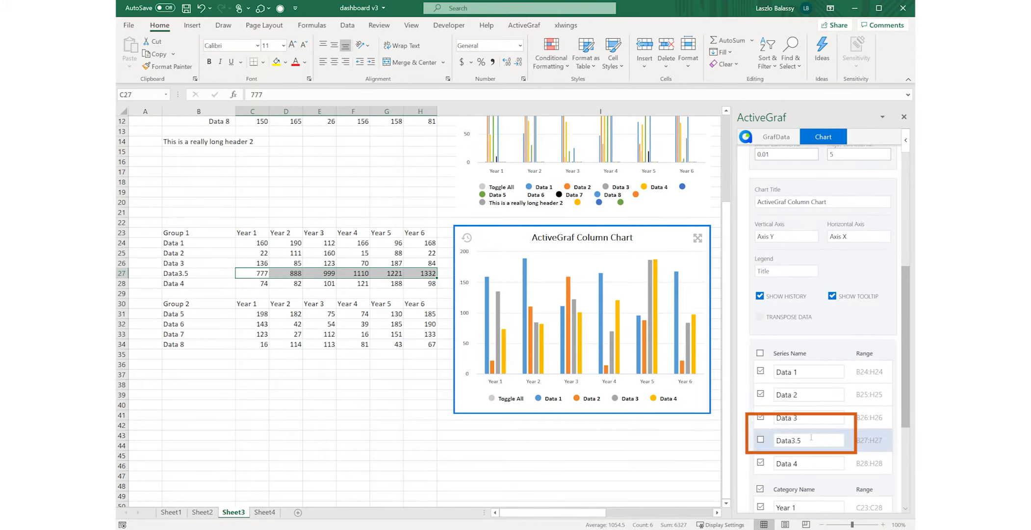
click(760, 440)
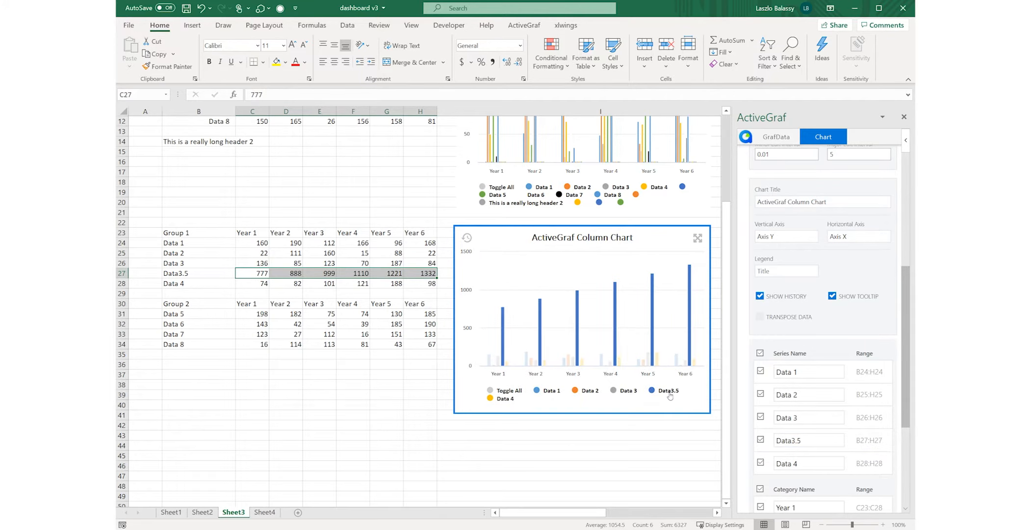
mouse_move(658, 357)
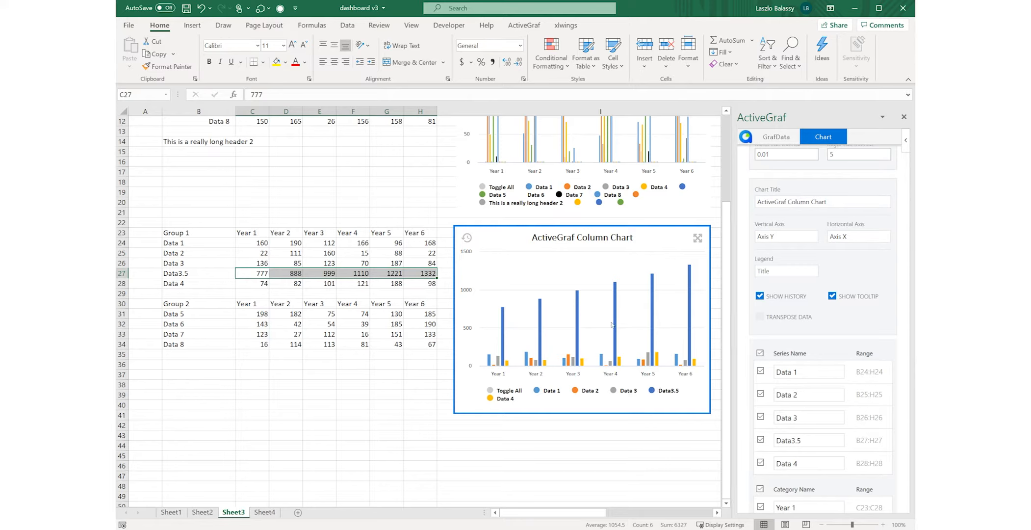
Move the Group 1 table so it starts at cell B38, and check the ranges of the Good Structure GrafData.
click(213, 237)
drag(214, 238, 419, 432)
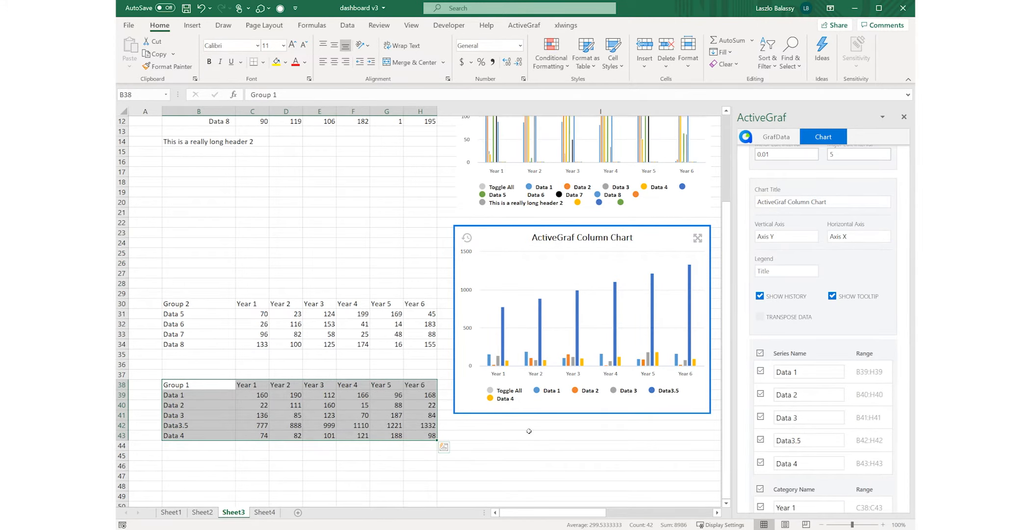
click(785, 136)
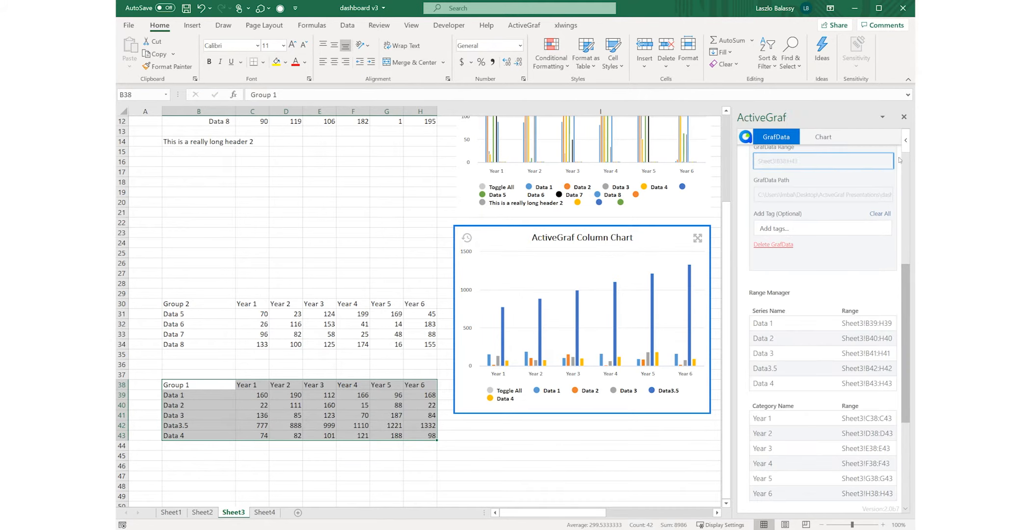
click(909, 169)
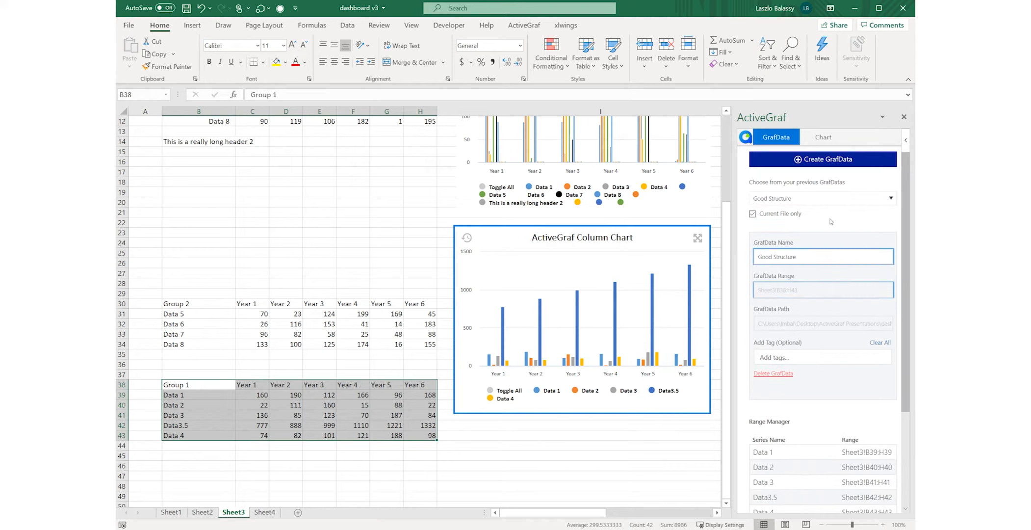
click(891, 198)
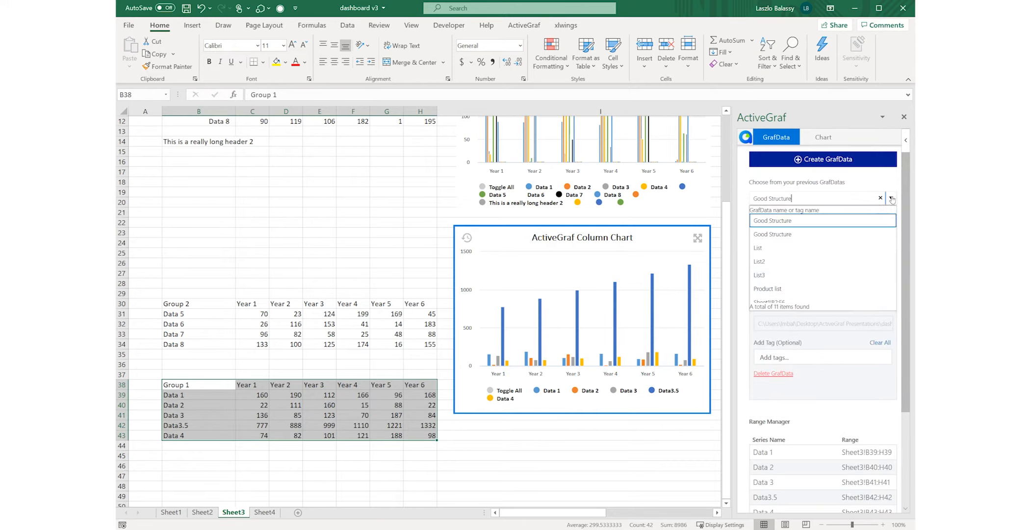
click(799, 224)
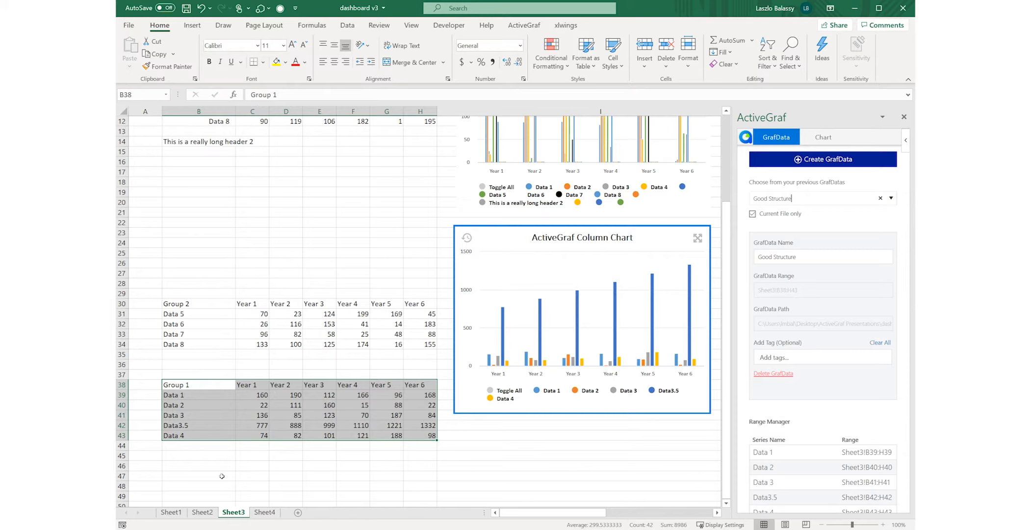
Copy the Group 1 table B38:H43 and paste it at cell B46.
click(221, 476)
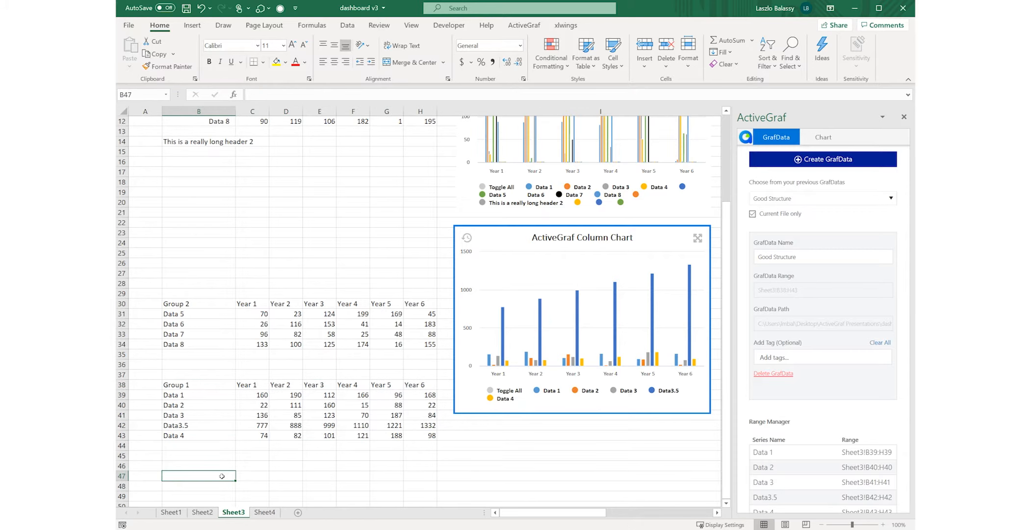
drag(198, 387, 422, 440)
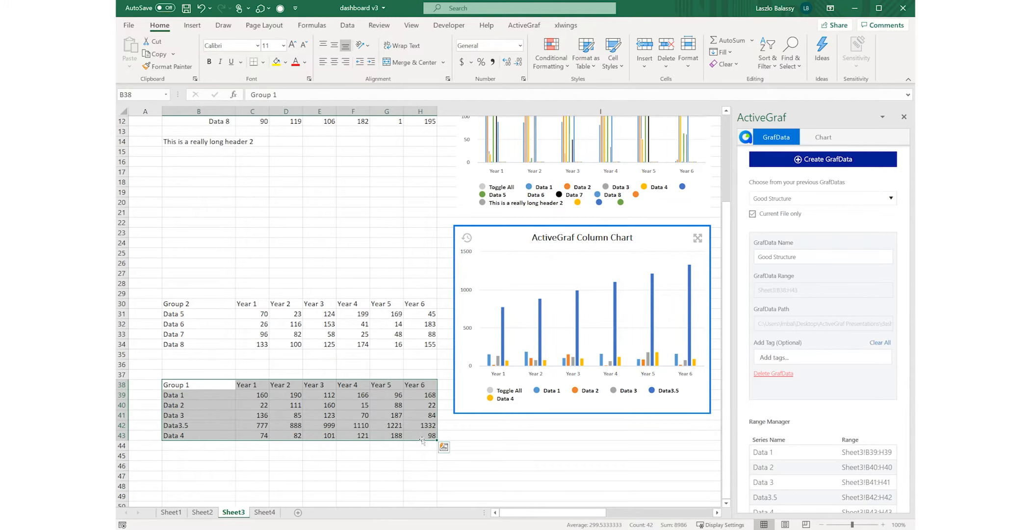
key(ctrl+c)
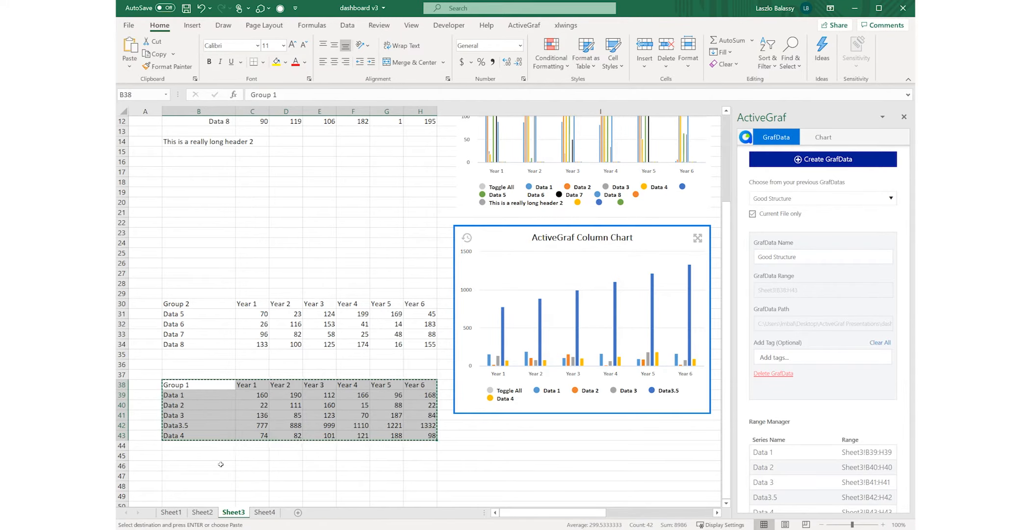
click(221, 464)
key(ctrl+v)
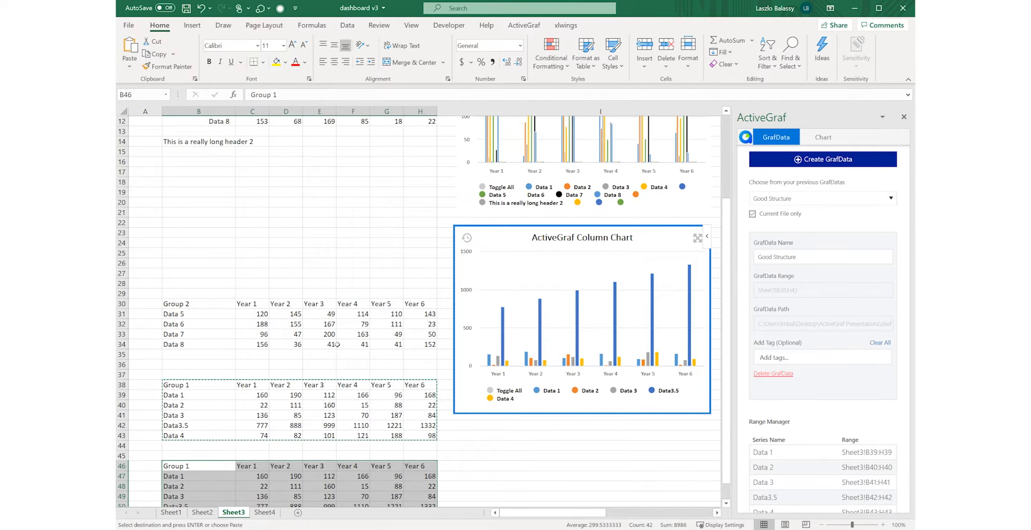
Transpose the data of the lower column chart in its chart settings.
click(825, 137)
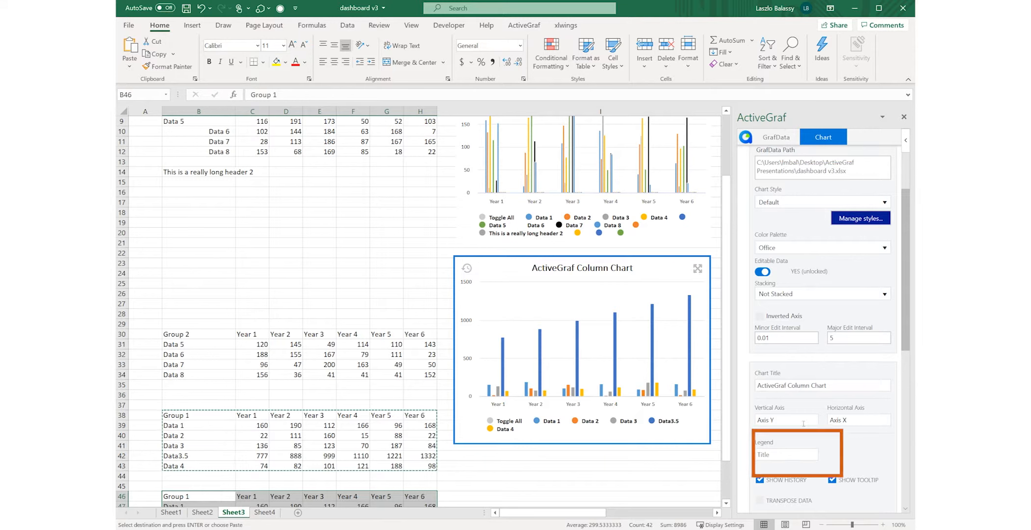
click(761, 502)
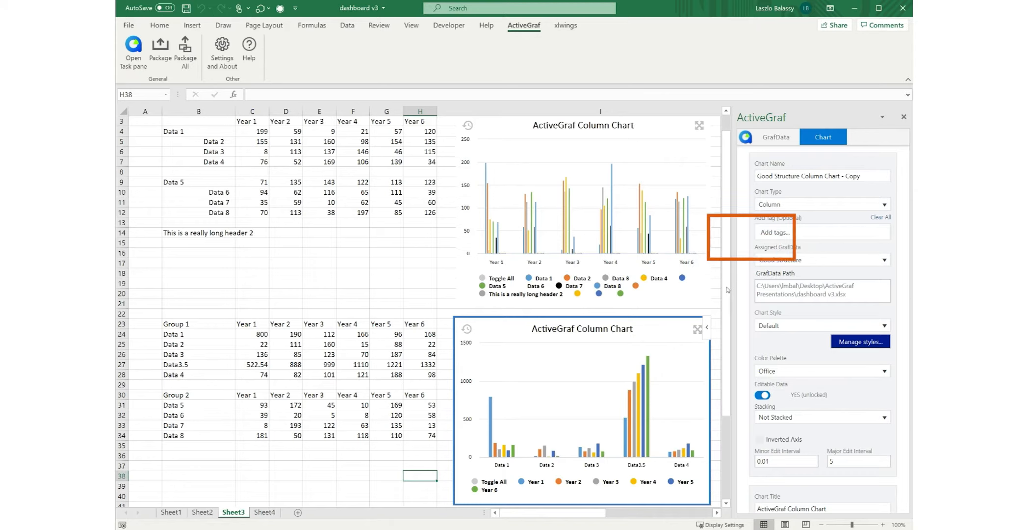
Try the Bar, Line and Area types on the lower chart in turn, and finish with Spider.
click(885, 206)
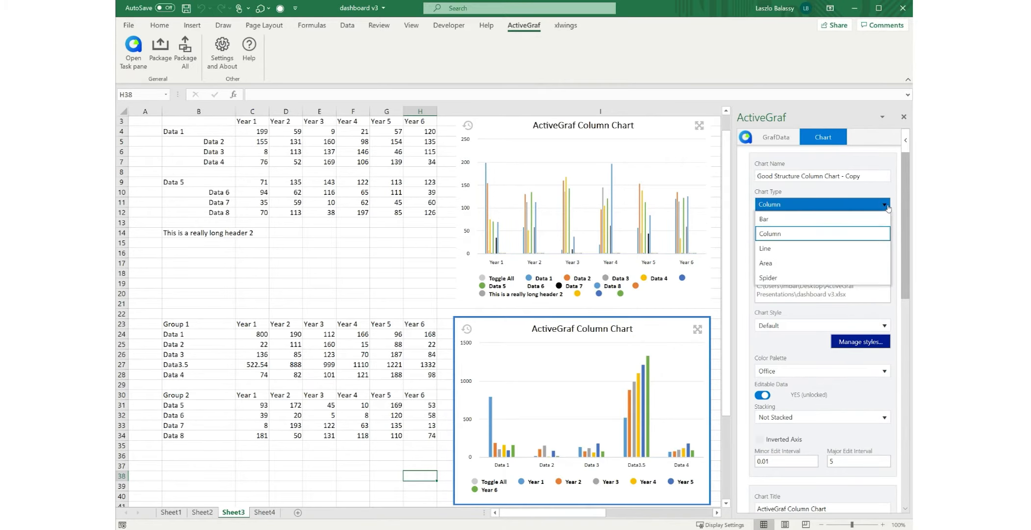
click(866, 223)
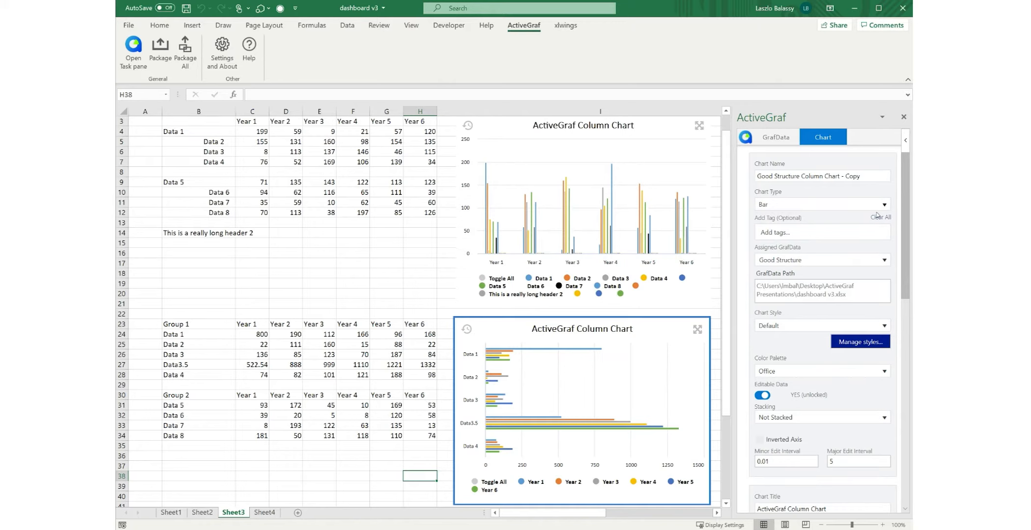
click(883, 205)
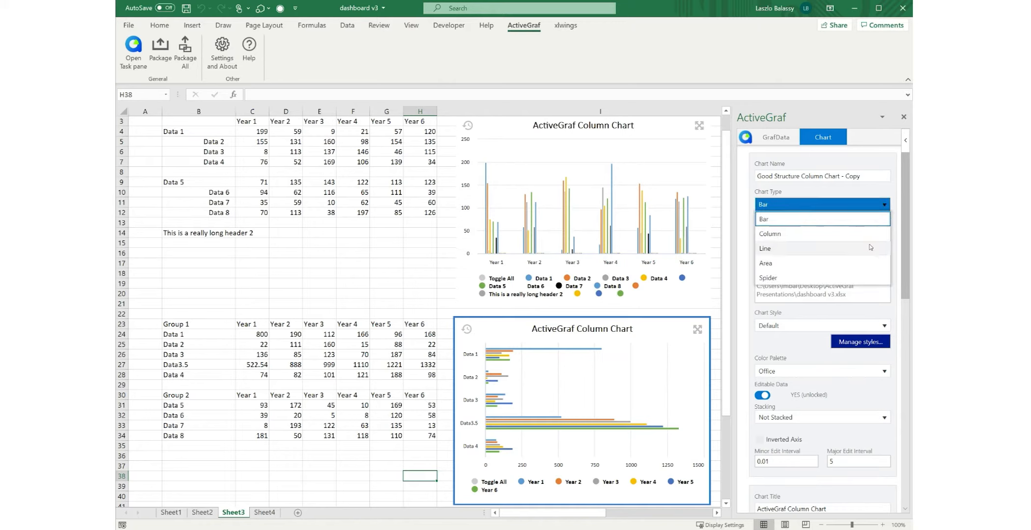
click(870, 246)
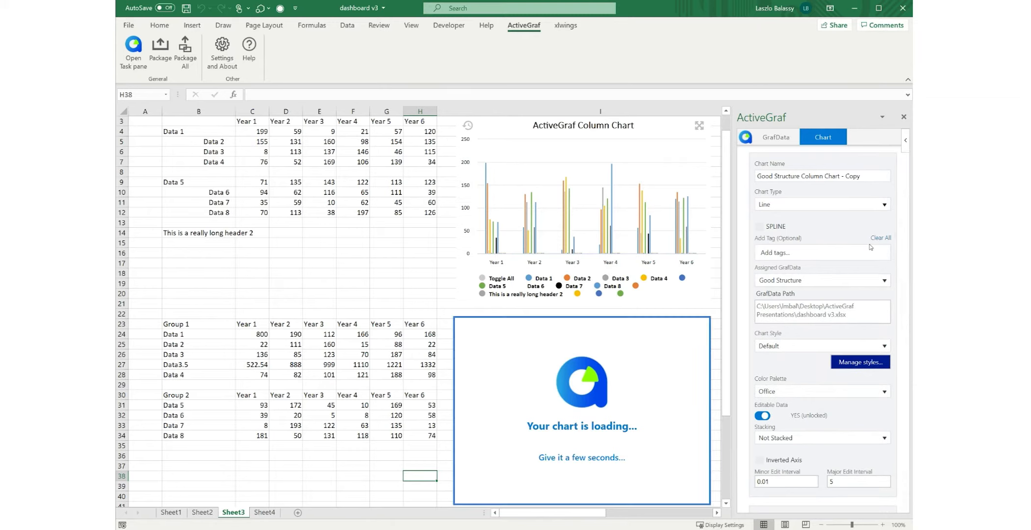
click(885, 206)
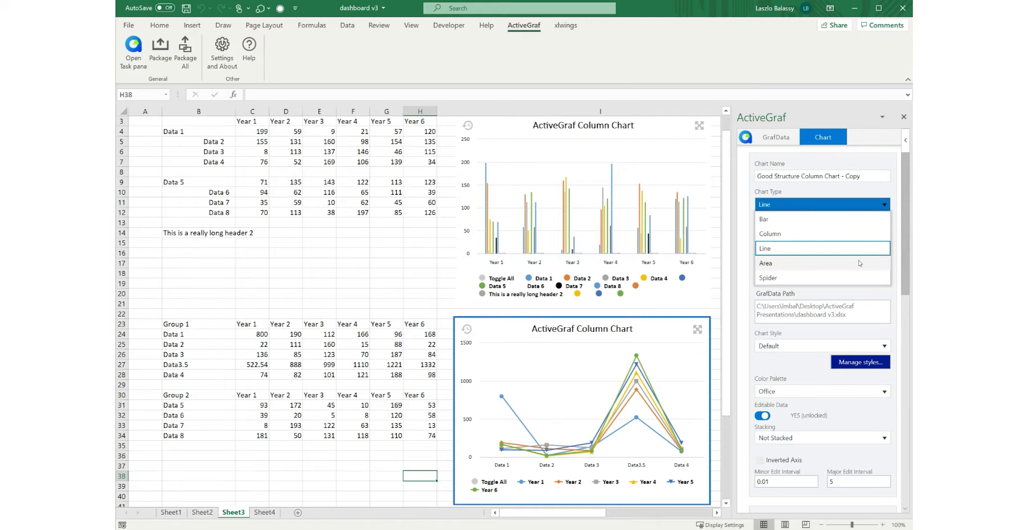
click(859, 263)
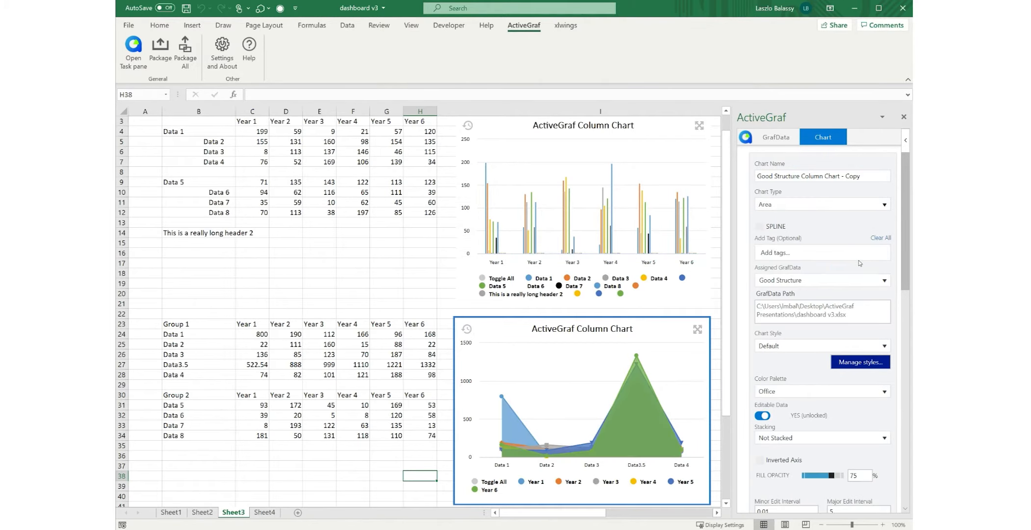
click(882, 206)
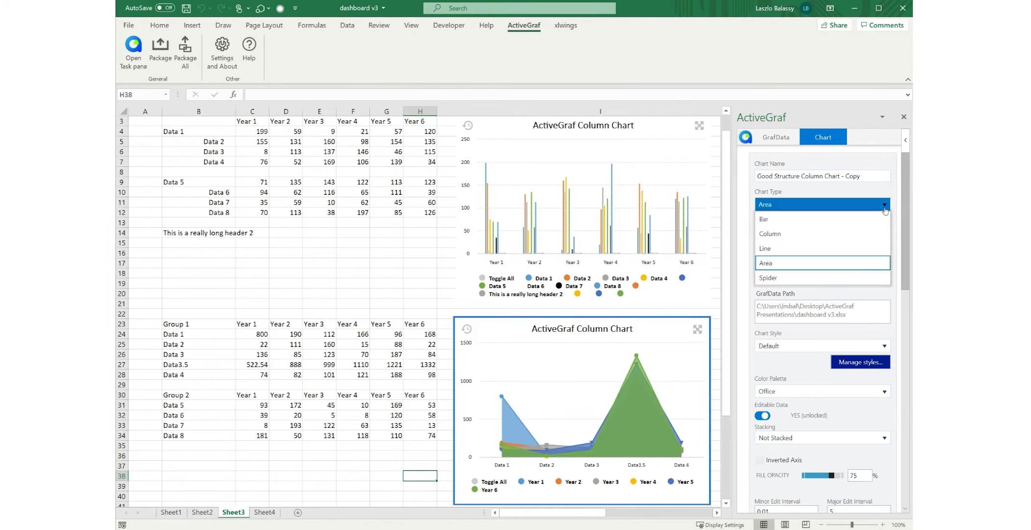
click(864, 279)
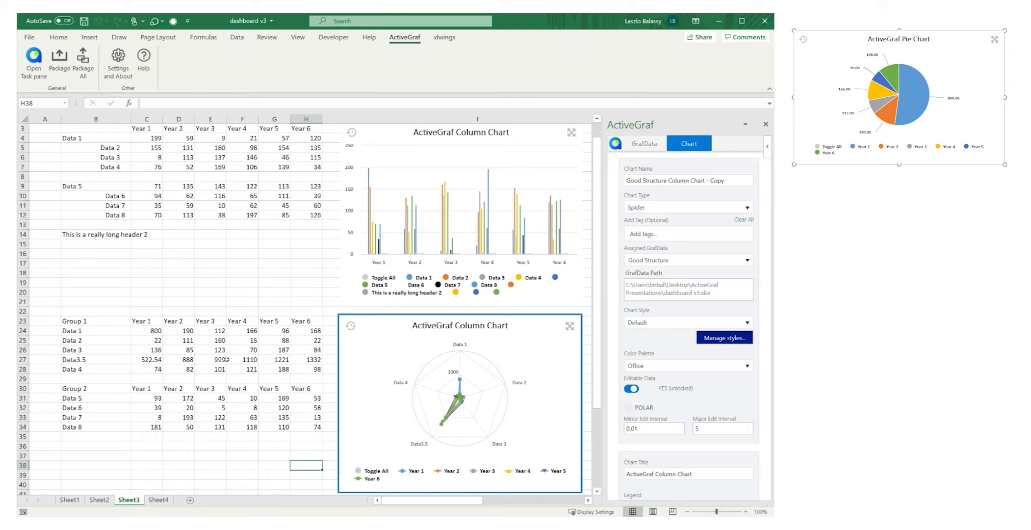
drag(97, 321, 303, 328)
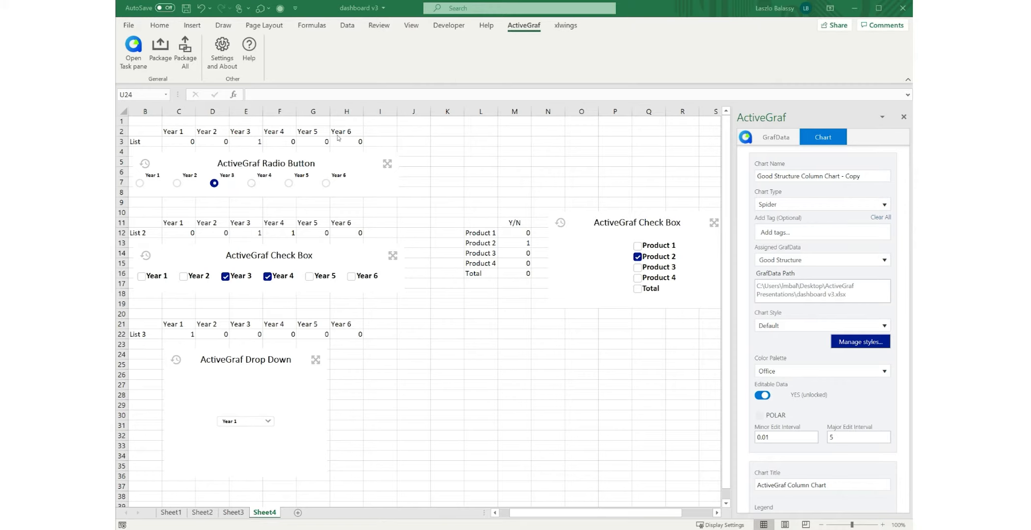
Set the radio button to Year 4 and then Year 5, and add Year 2 and Year 5 to the List 2 check box, keeping Year 4 ticked.
click(251, 183)
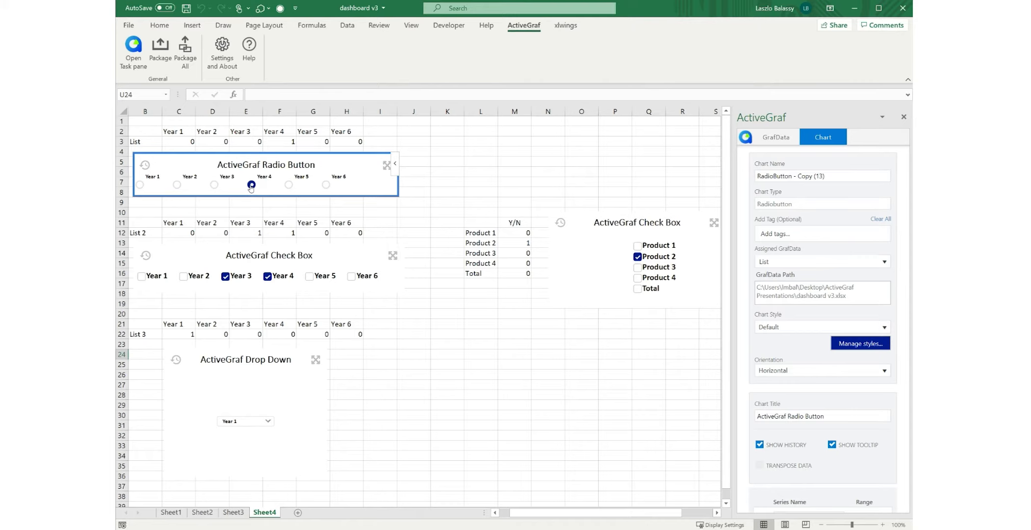
click(289, 185)
click(267, 277)
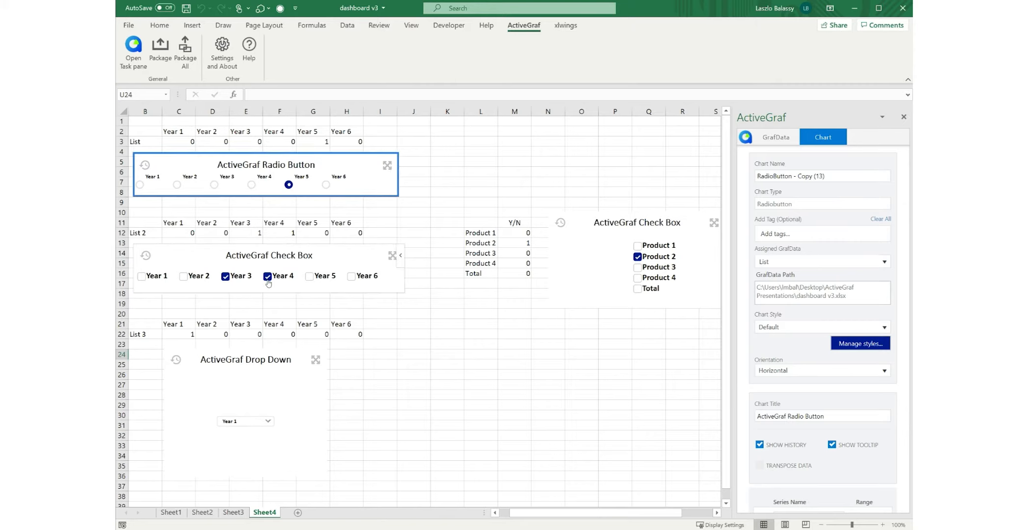
click(183, 278)
click(267, 278)
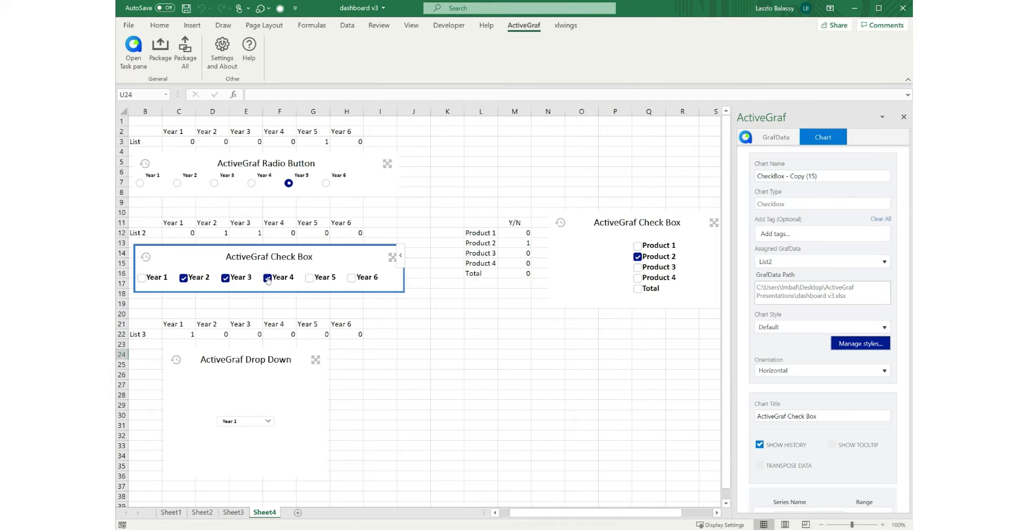
click(309, 278)
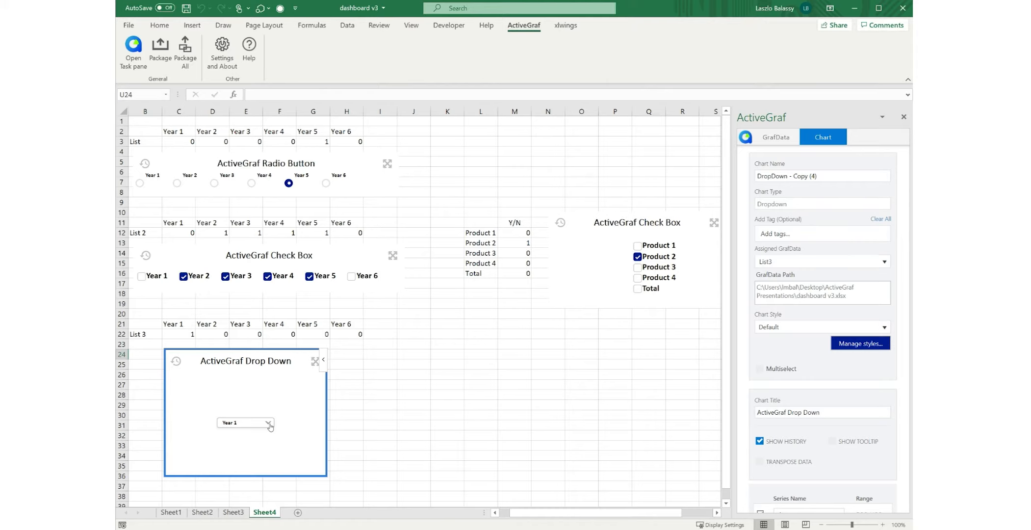
Choose Year 2 and then Year 3 in the ActiveGraf Drop Down linked to List 3.
click(268, 423)
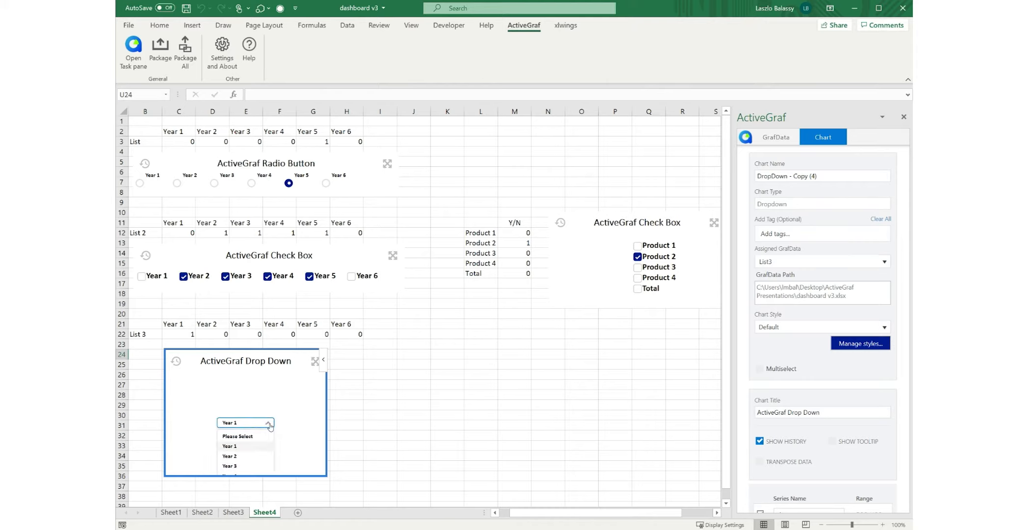
click(253, 456)
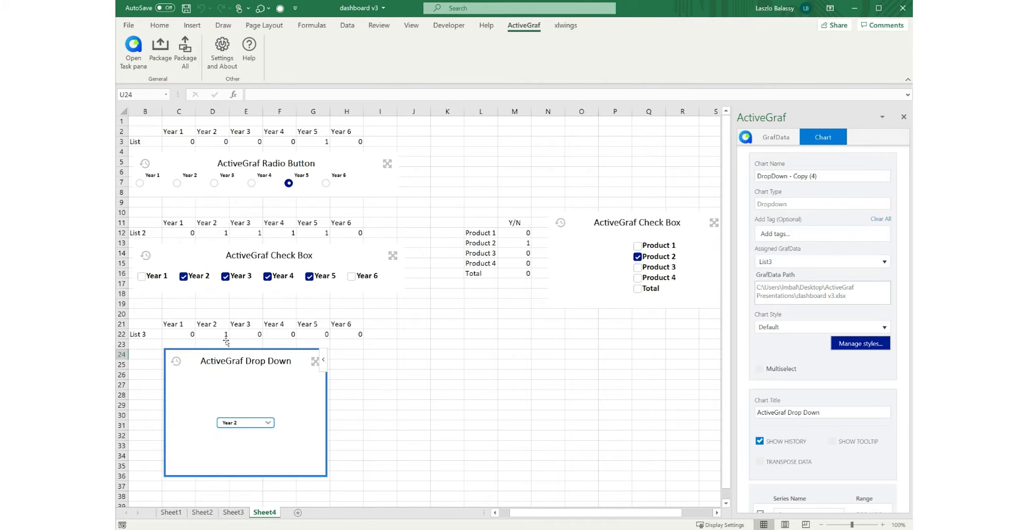
click(268, 422)
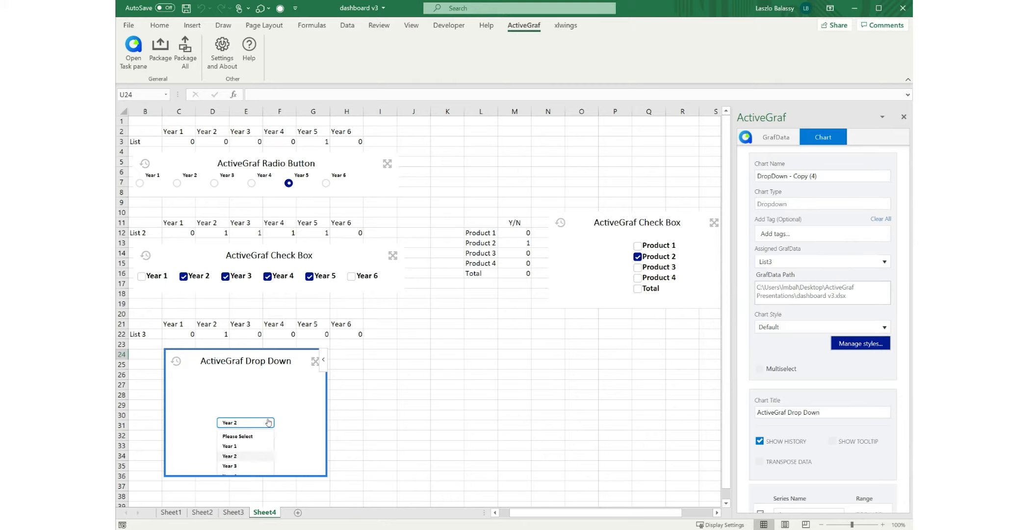
click(256, 467)
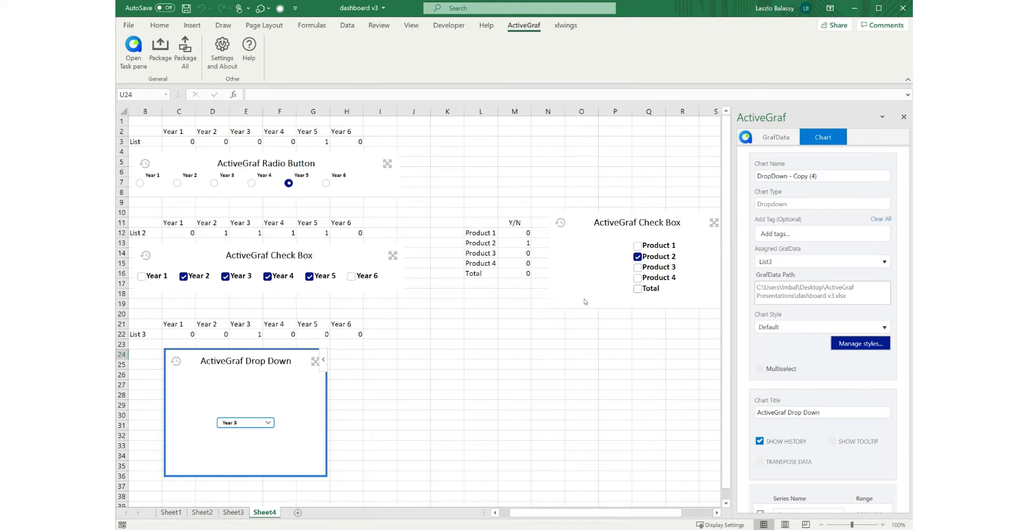
Tick Product 3 and Product 1 in the vertical product check box.
click(638, 269)
click(638, 270)
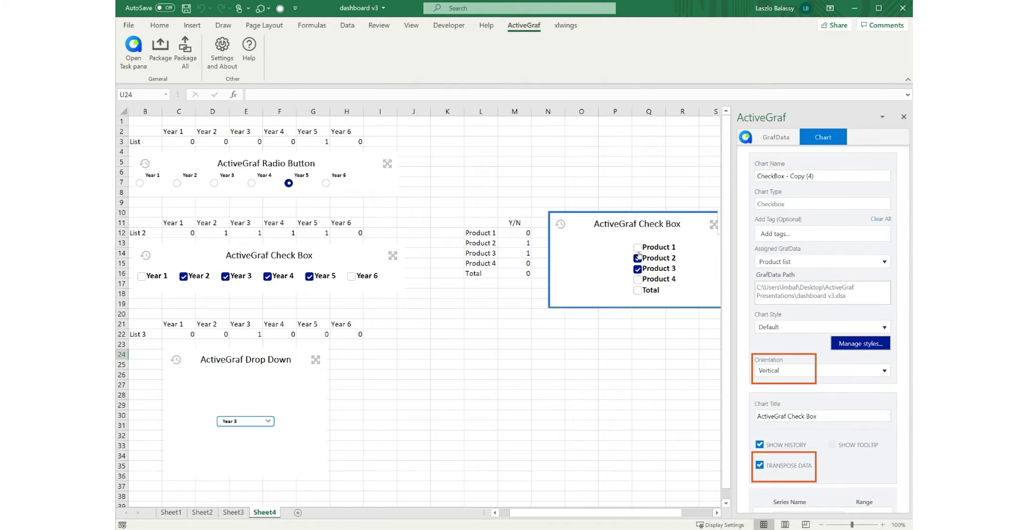
click(637, 248)
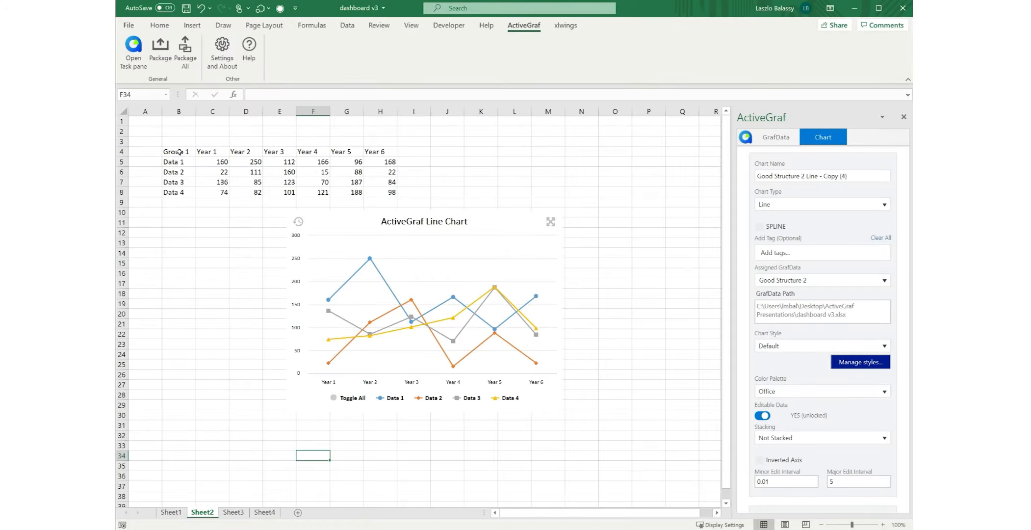
Insert an ActiveGraf pie chart from the highlighted range B4:F5 on Sheet2, and shrink its Year 2 slice to about 13.
drag(180, 152, 315, 164)
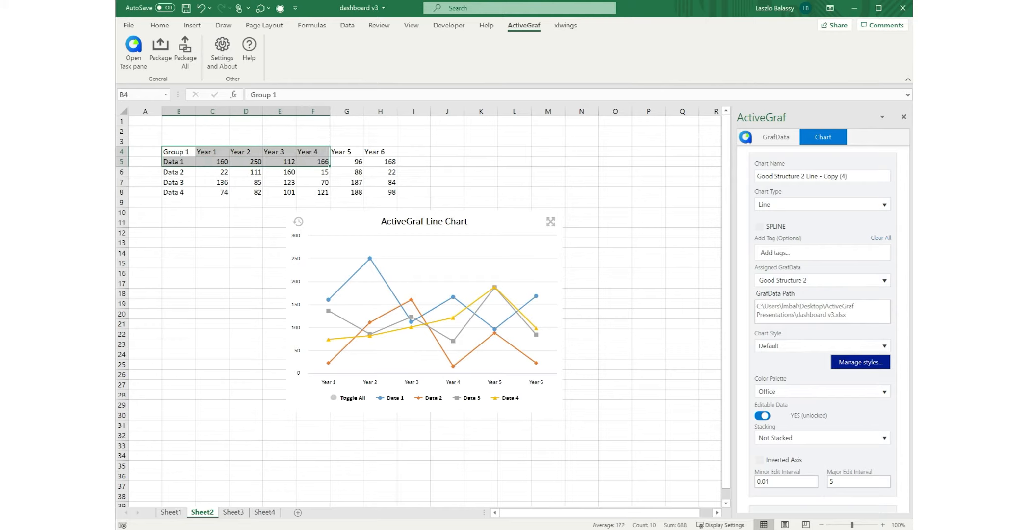
click(269, 6)
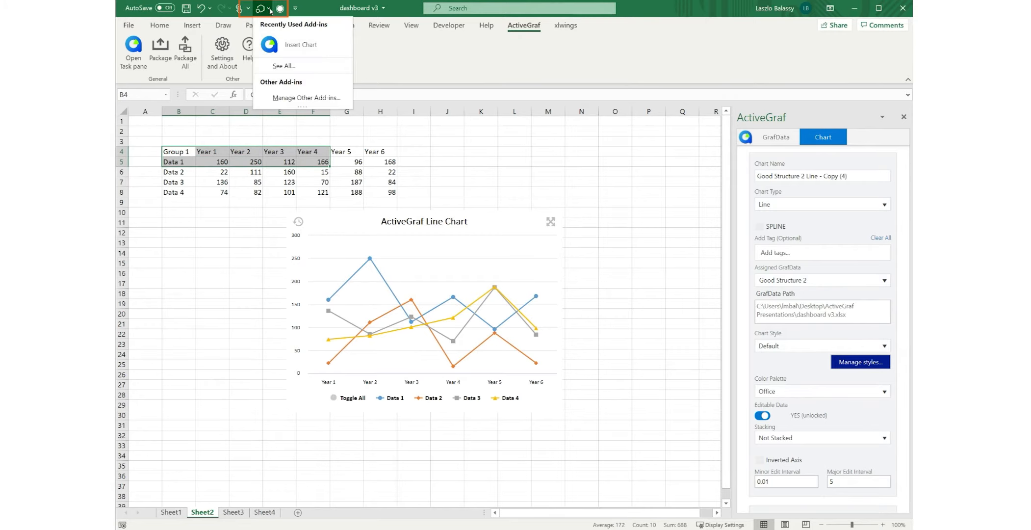
click(289, 45)
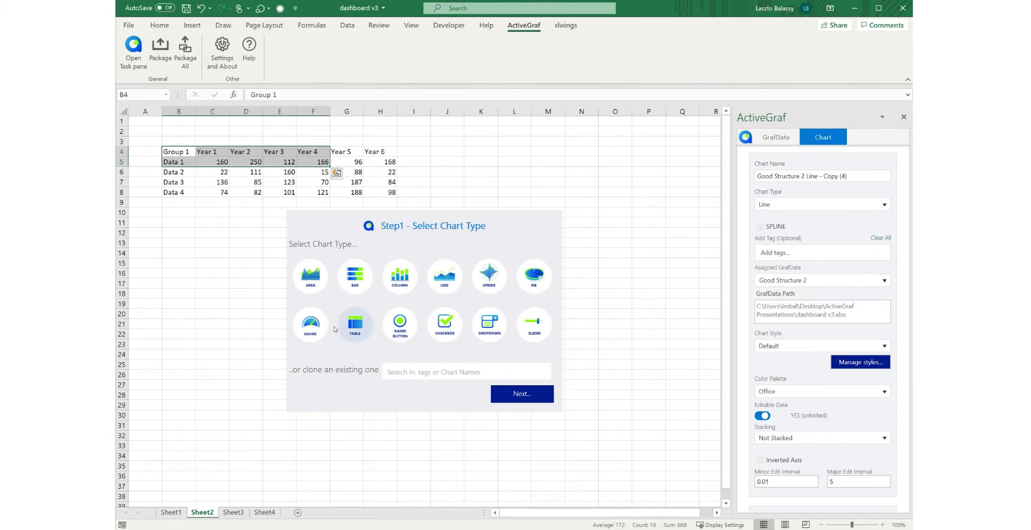
click(527, 282)
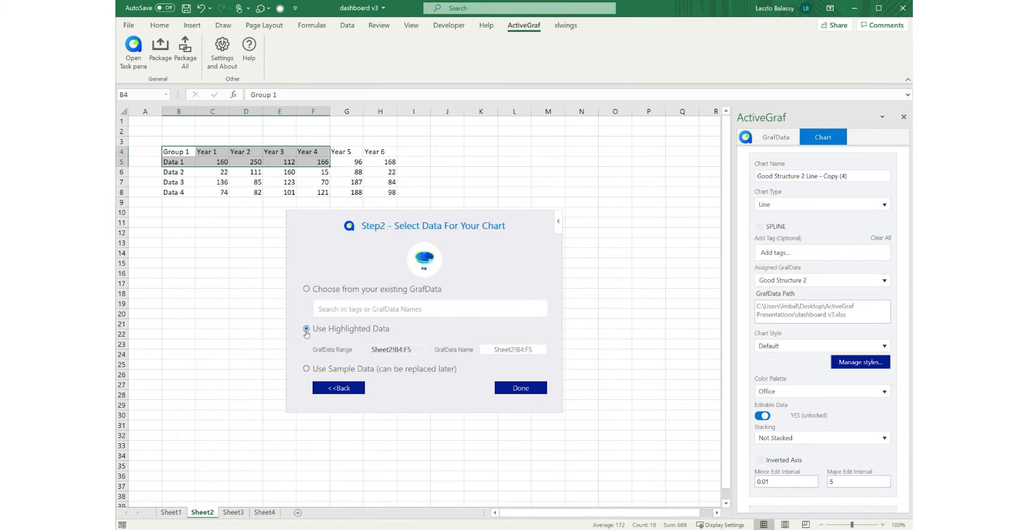
click(521, 389)
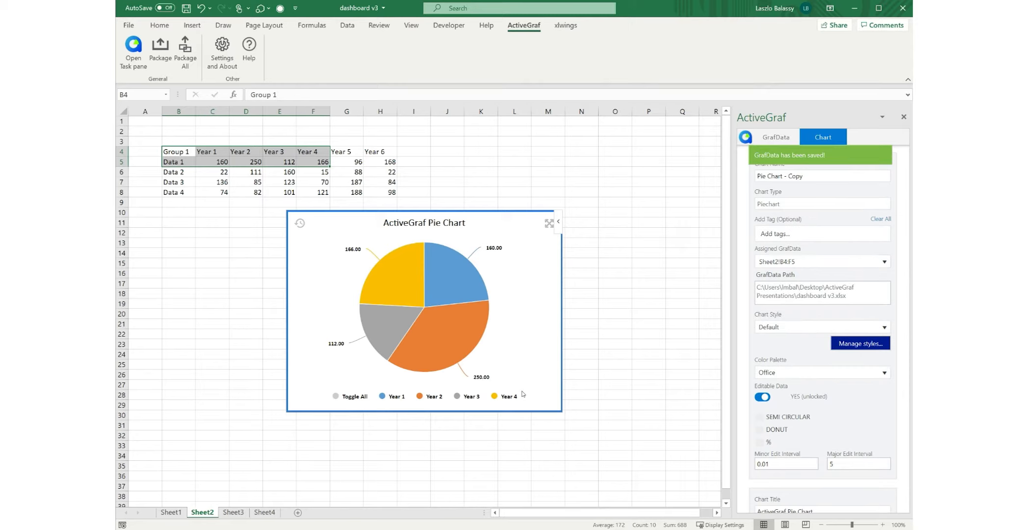
drag(478, 316, 475, 330)
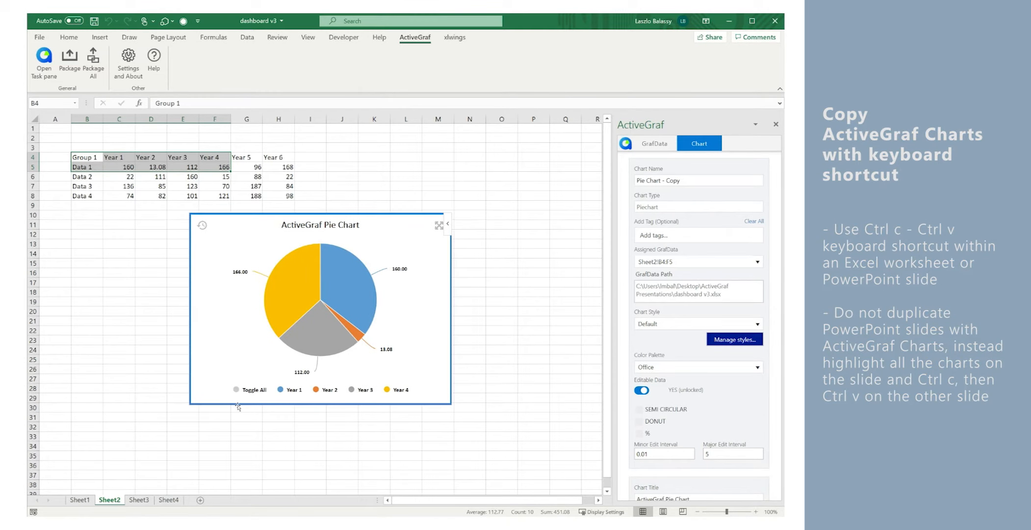
Copy the pie chart and paste the duplicate below it on Sheet2.
click(237, 407)
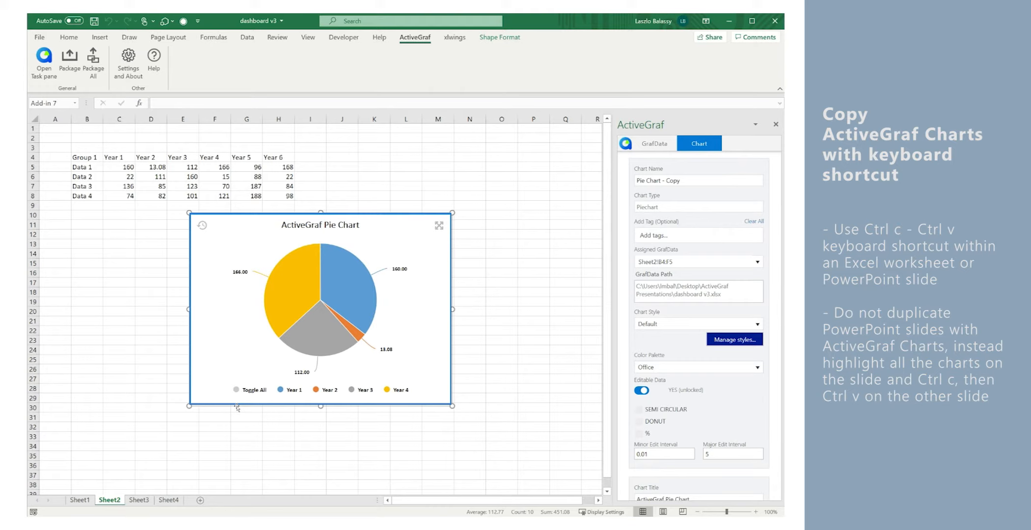
click(203, 430)
key(ctrl+v)
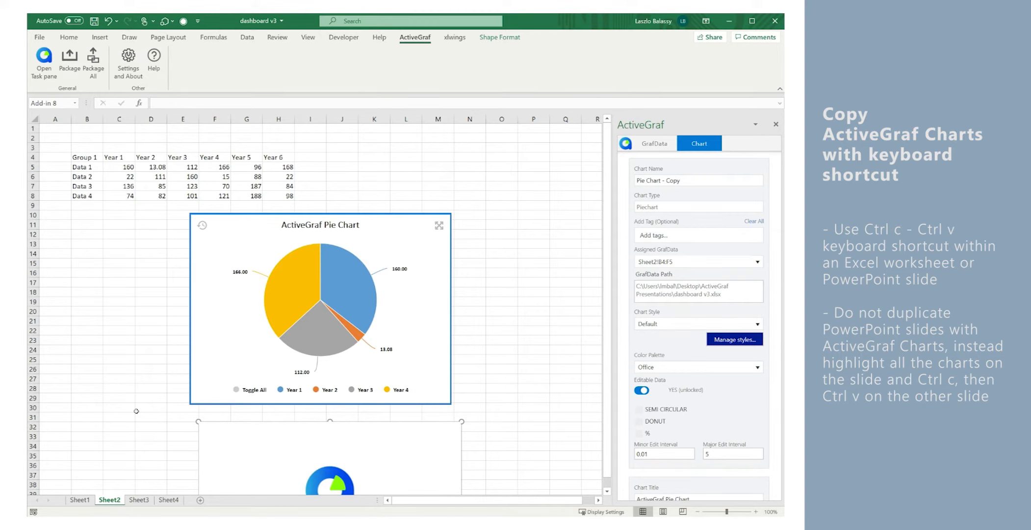
scroll(136, 411, down, 1)
scroll(136, 411, down, 1)
scroll(136, 411, down, 3)
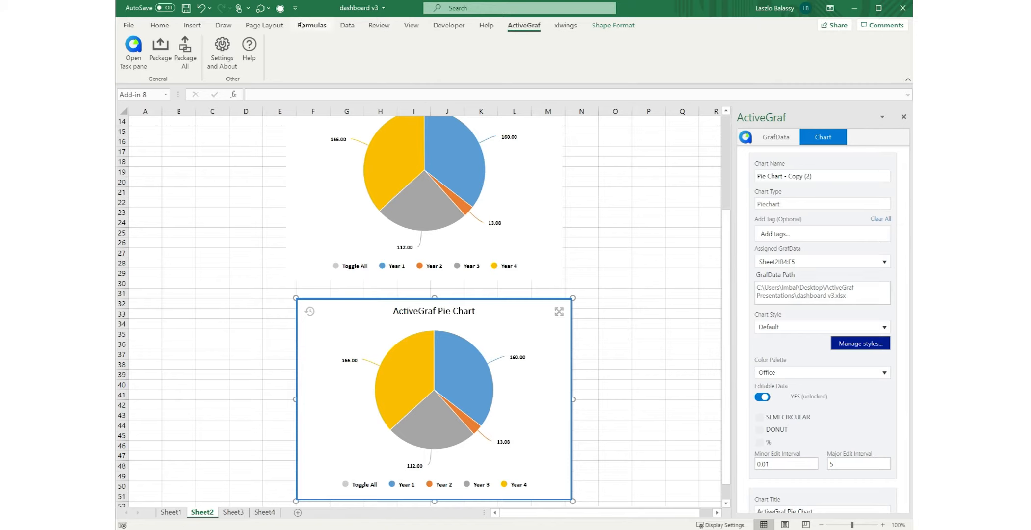
Insert another ActiveGraf chart object and choose Bar chart - Copy (15) as the existing chart to clone.
click(269, 7)
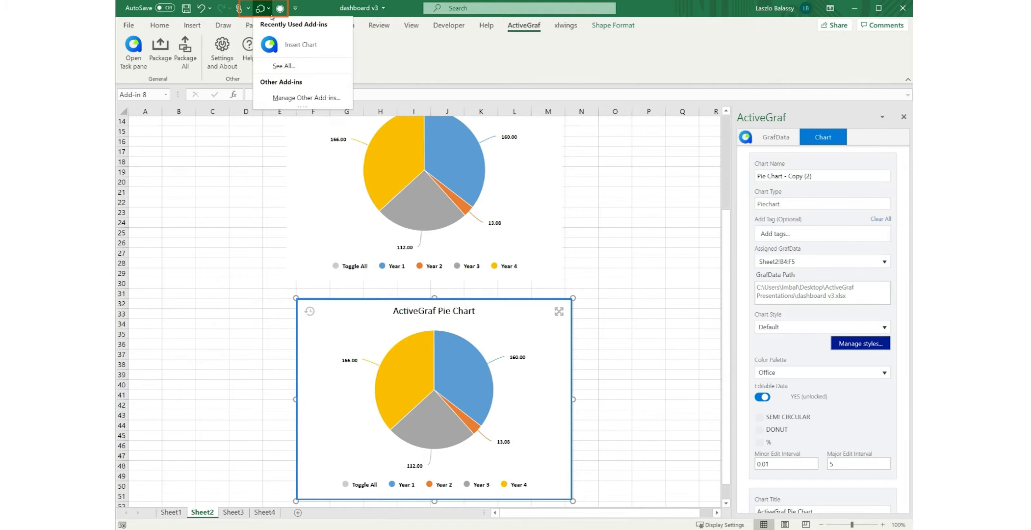
click(298, 46)
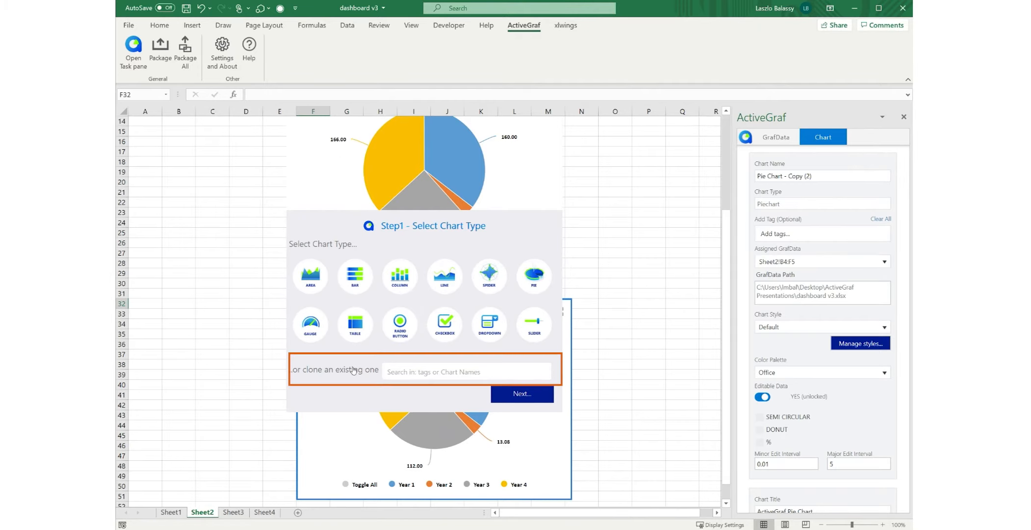
click(401, 369)
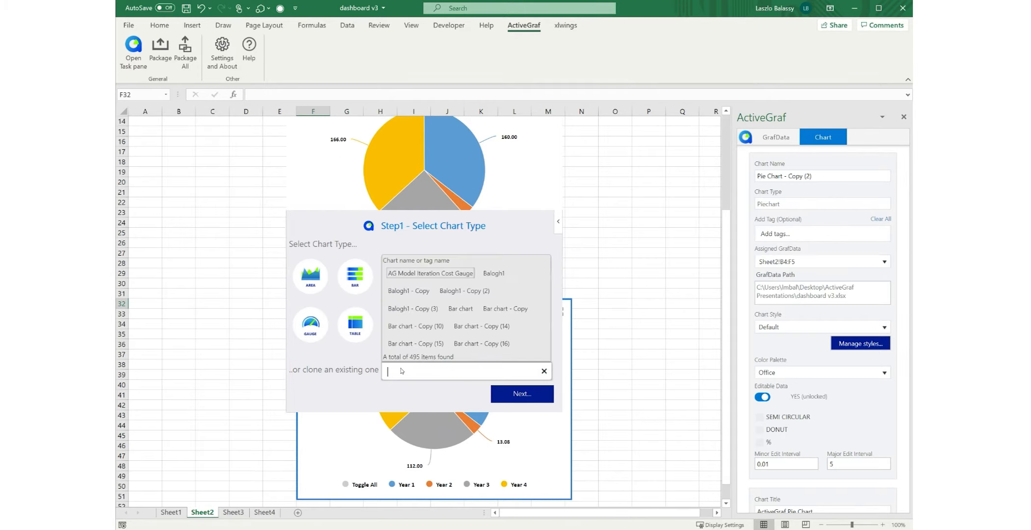
click(413, 343)
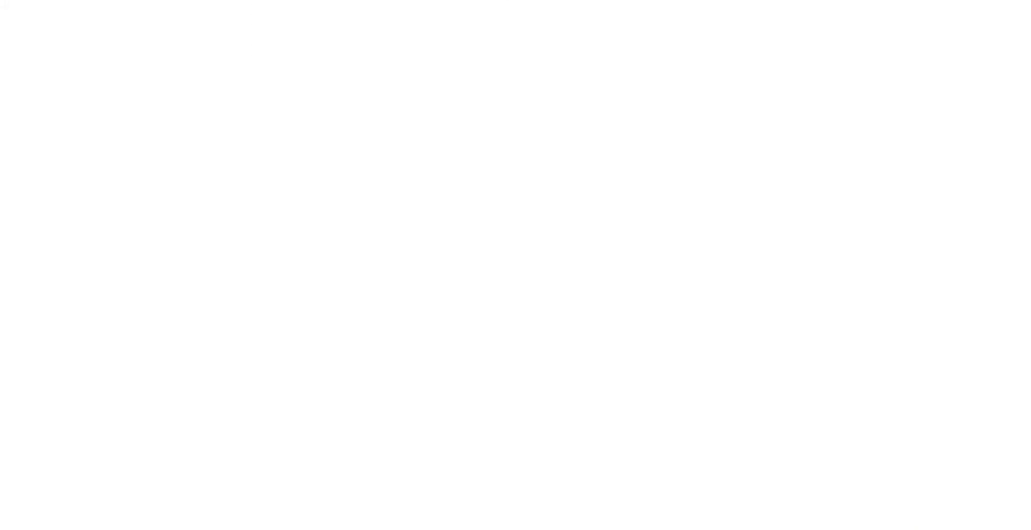
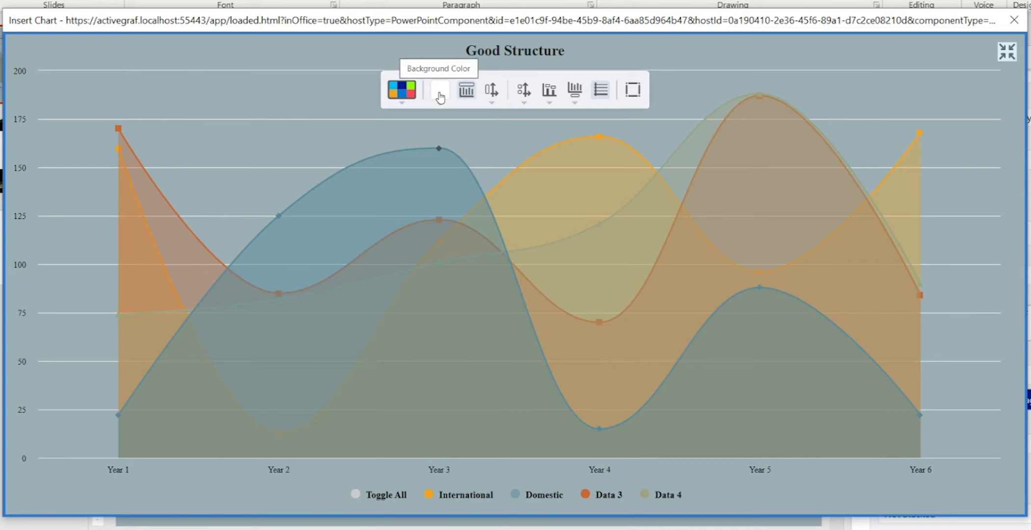
In the enlarged Good Structure chart in PowerPoint, hide and restore the chart title, and toggle the unticked Axis Legend option on and off.
click(466, 94)
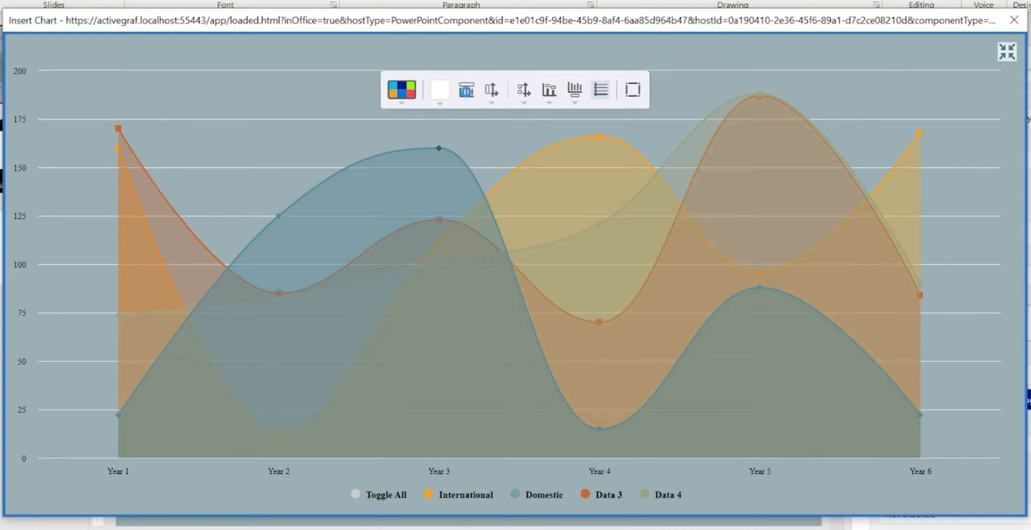
click(467, 96)
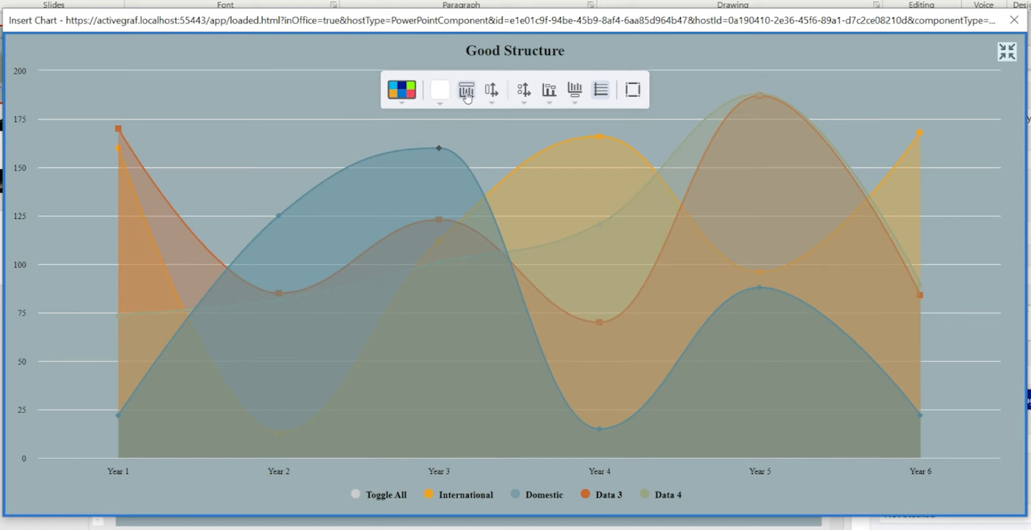
click(494, 97)
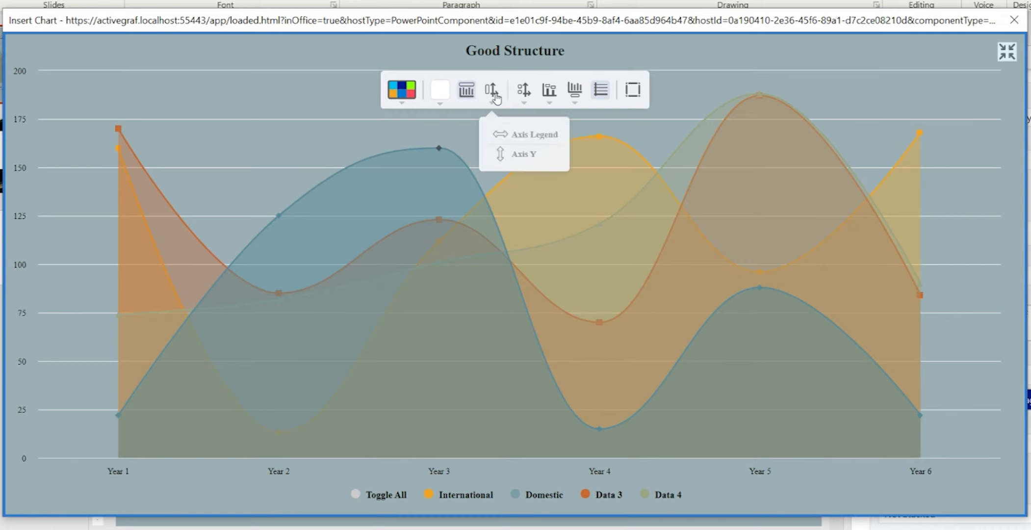
click(506, 133)
click(507, 133)
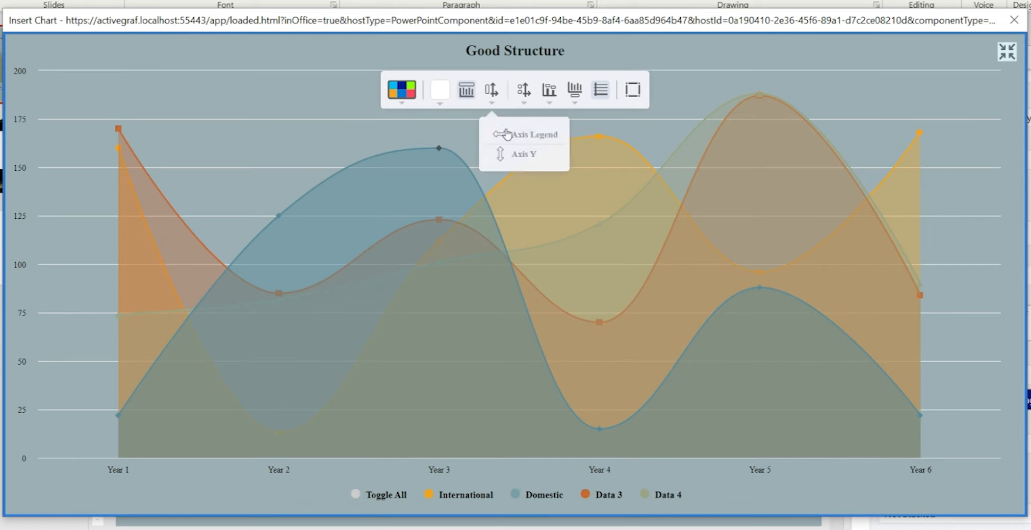
Toggle the ticked Axis Y option of the Good Structure chart off and back on.
click(524, 93)
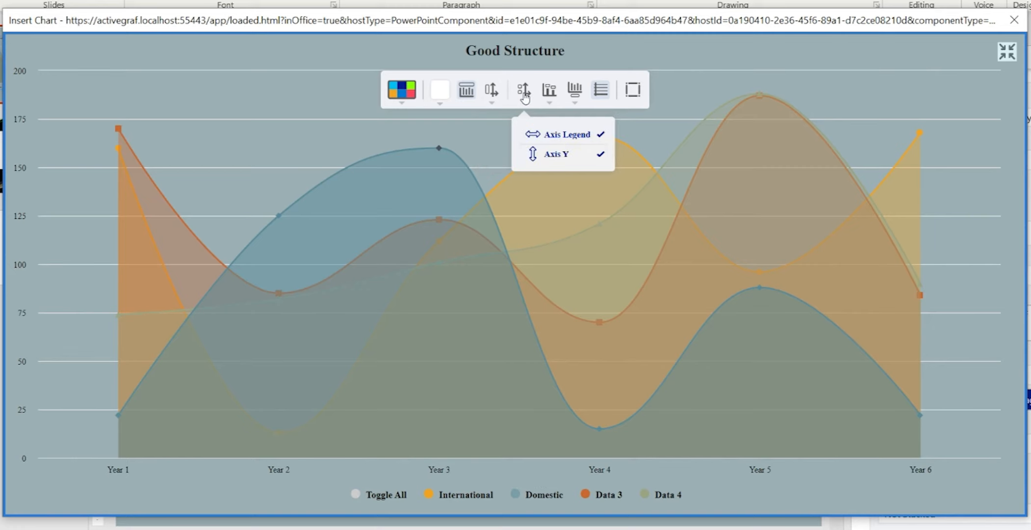
click(534, 154)
click(536, 156)
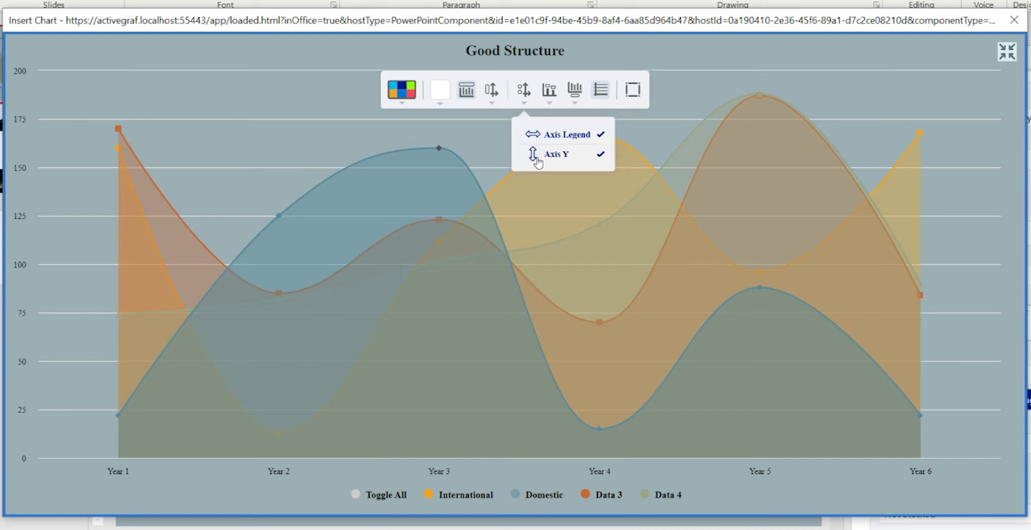
Toggle all data labels on and off, and show the data labels of the Data 4, Data 3 and Domestic series.
click(549, 93)
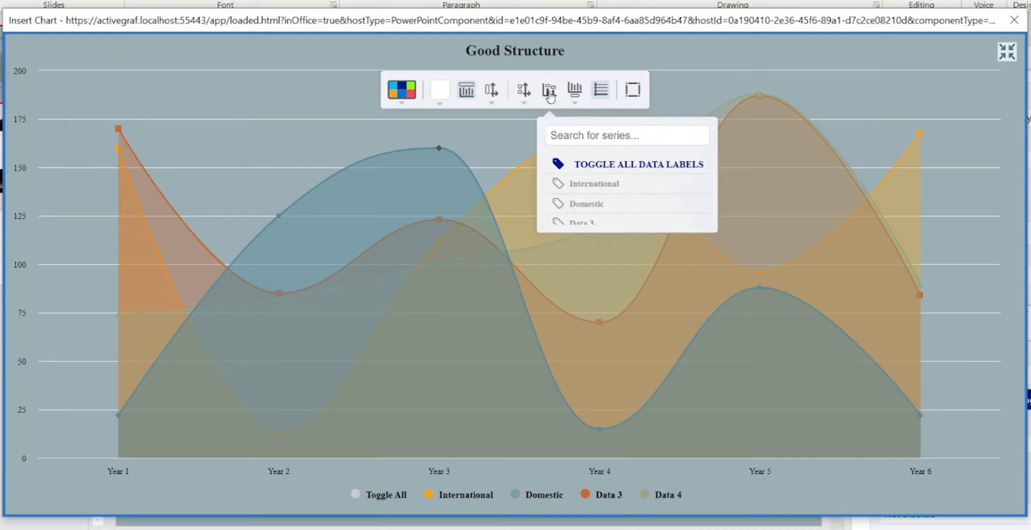
click(586, 167)
click(585, 167)
click(588, 186)
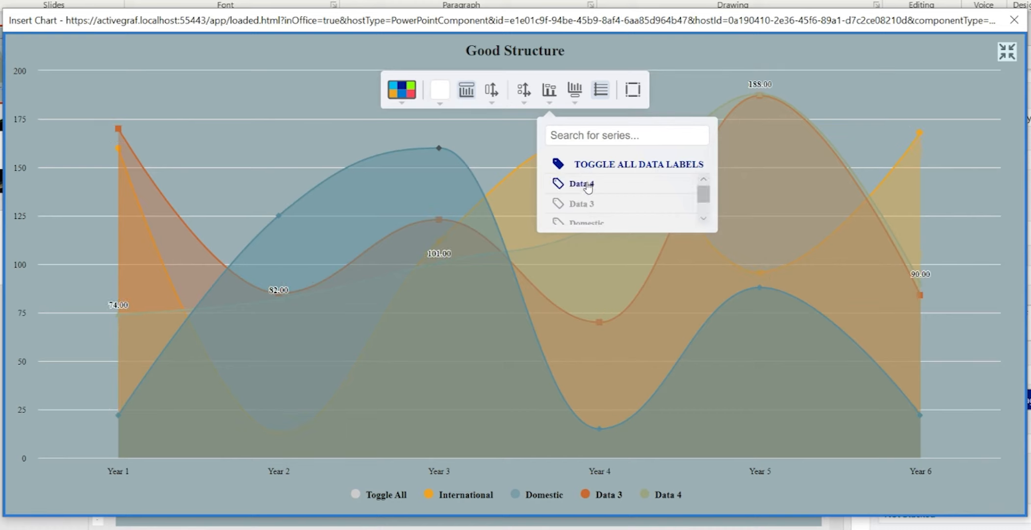
click(587, 203)
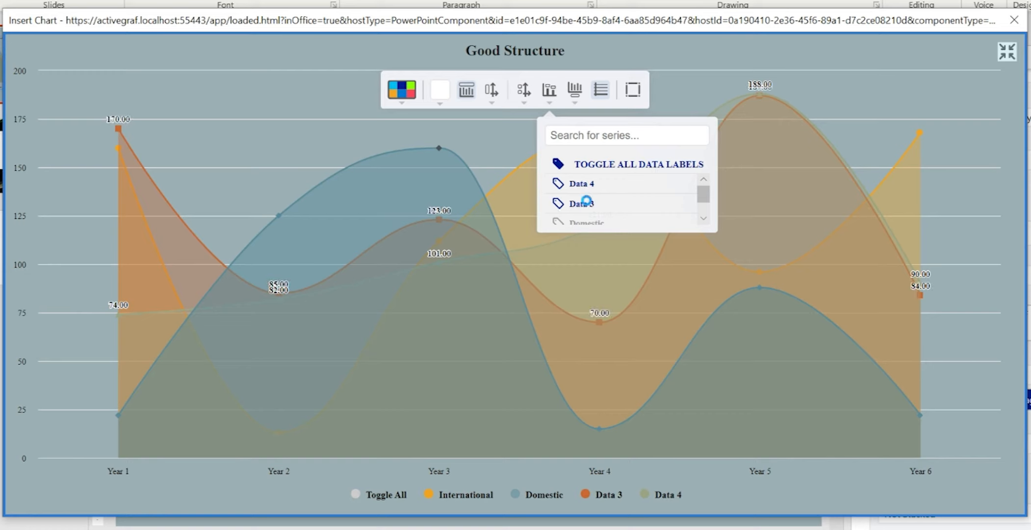
click(591, 224)
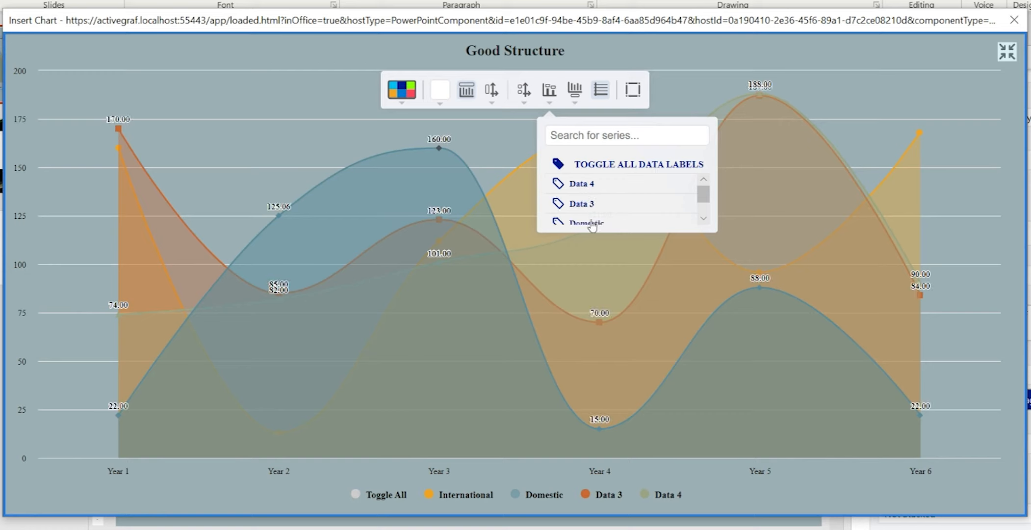
Hide the data labels of the Data 3 and Data 4 series, leaving those of Domestic shown.
click(589, 203)
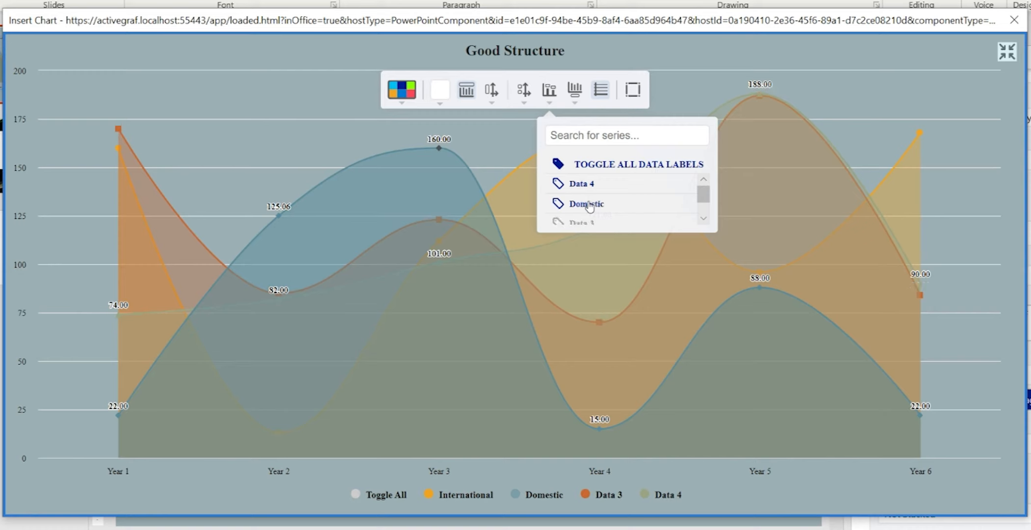
click(584, 190)
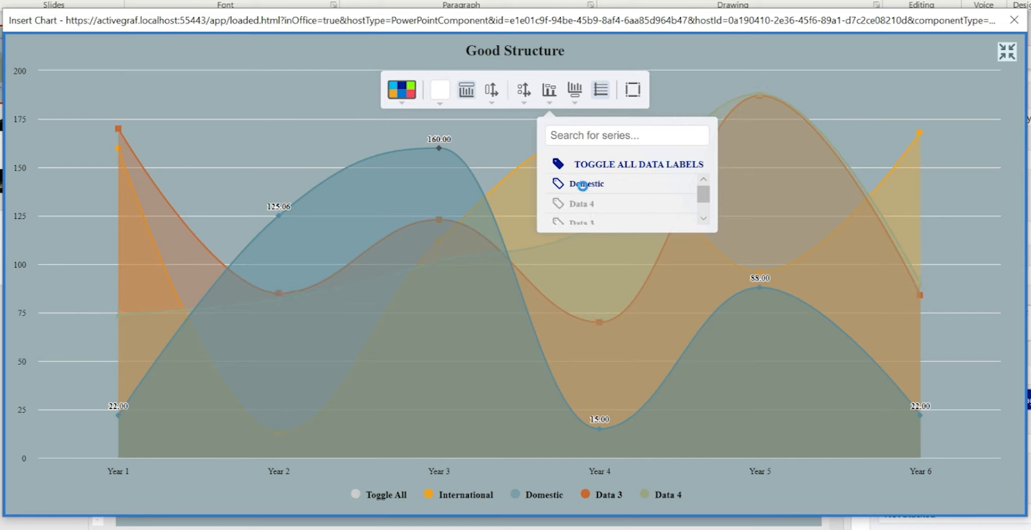
Try the chart legend in the Left and Right positions, and return it to Bottom.
click(576, 91)
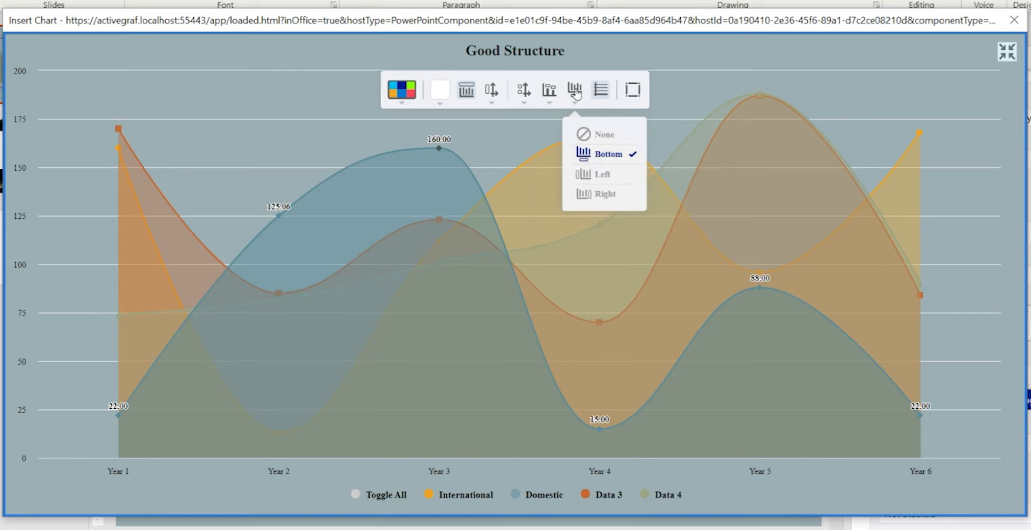
click(594, 175)
click(600, 194)
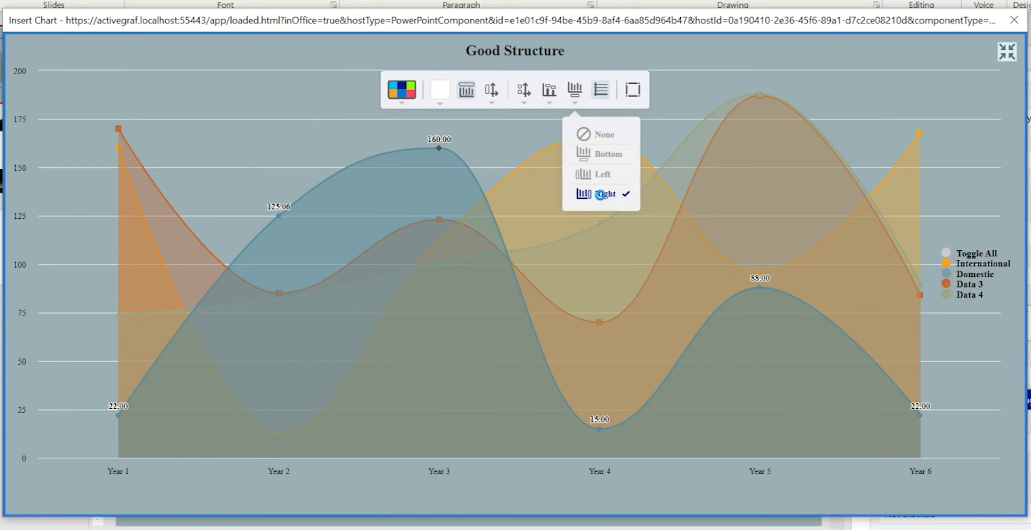
click(599, 157)
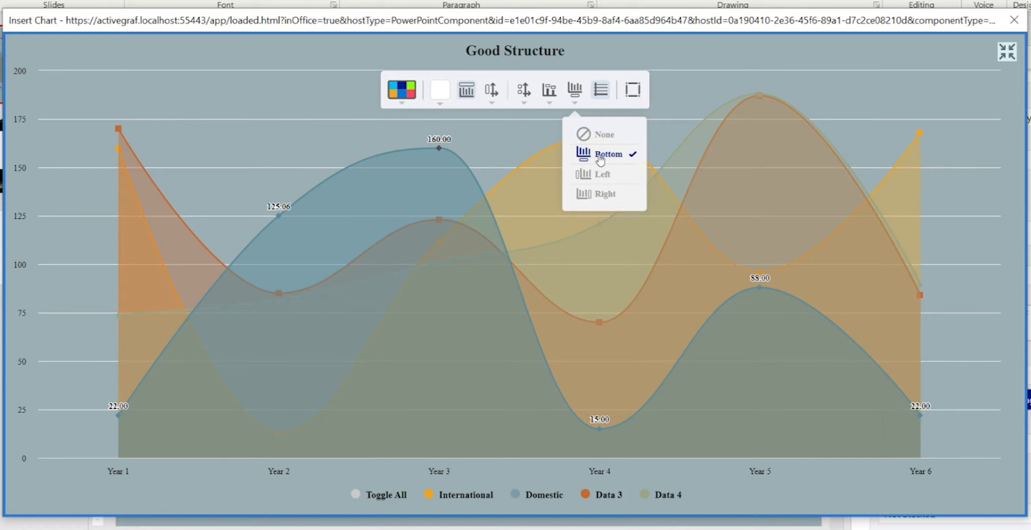
Enable resizing of the plot area, move its left edge slightly inward, turn resizing off and return to the top-level chart formatting.
click(634, 91)
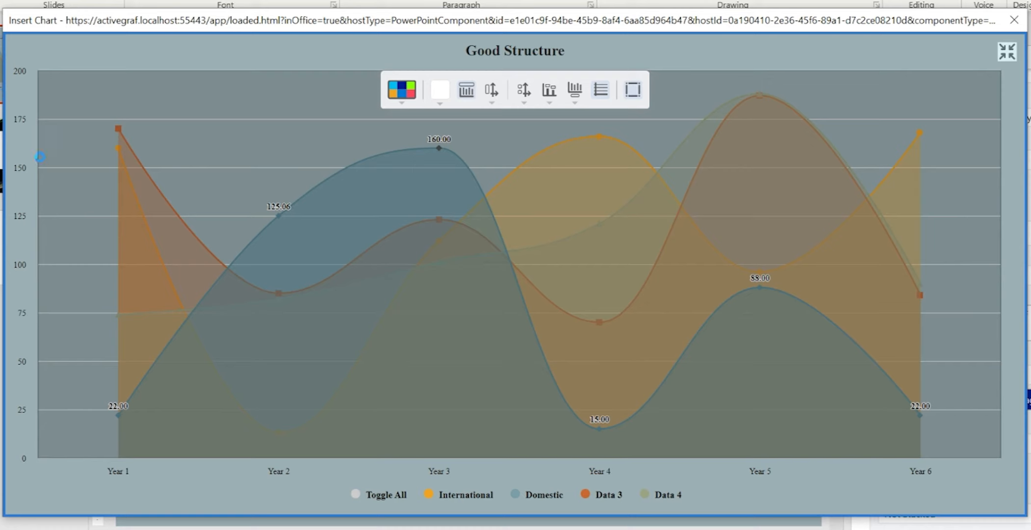
drag(40, 157, 45, 159)
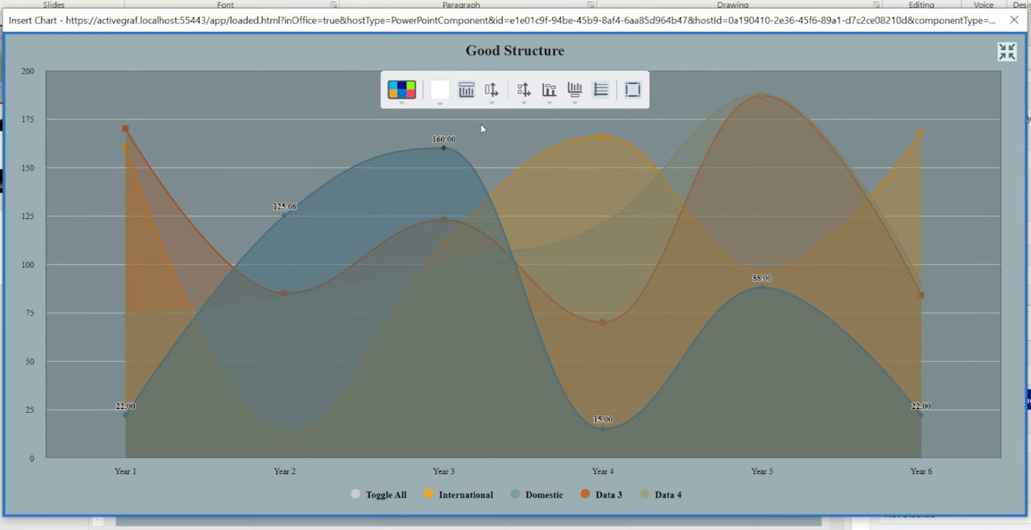
click(634, 90)
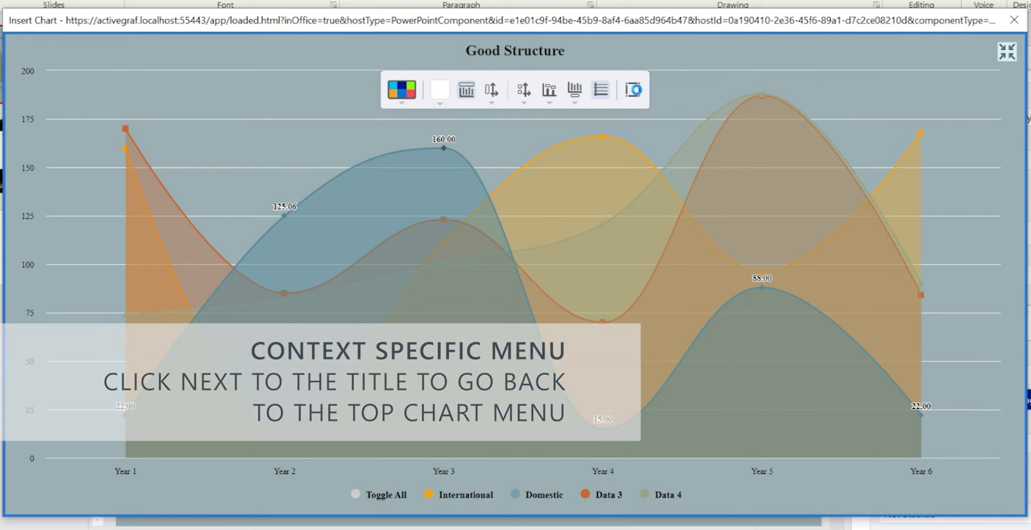
click(629, 49)
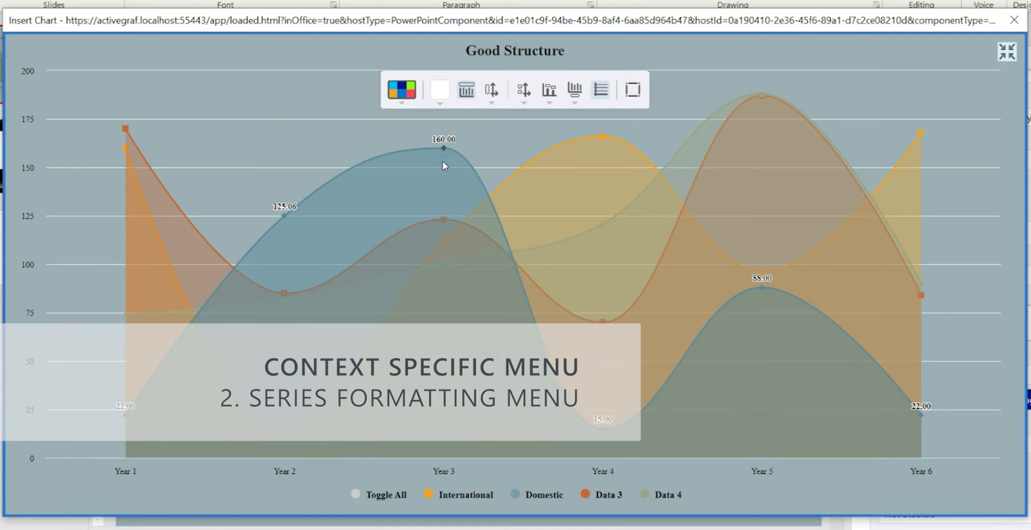
Select the Domestic series, reset its formatting and change its chart type to Column.
click(444, 165)
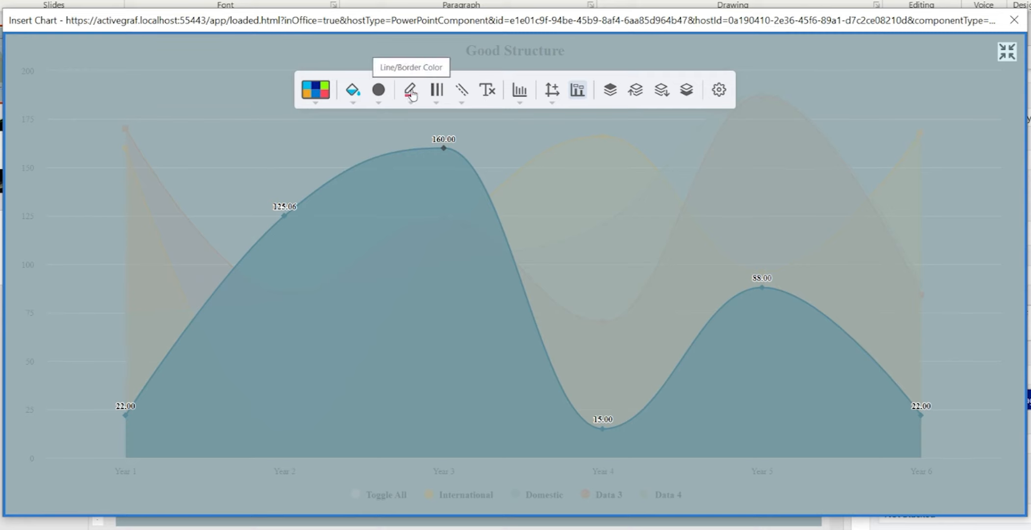
click(490, 91)
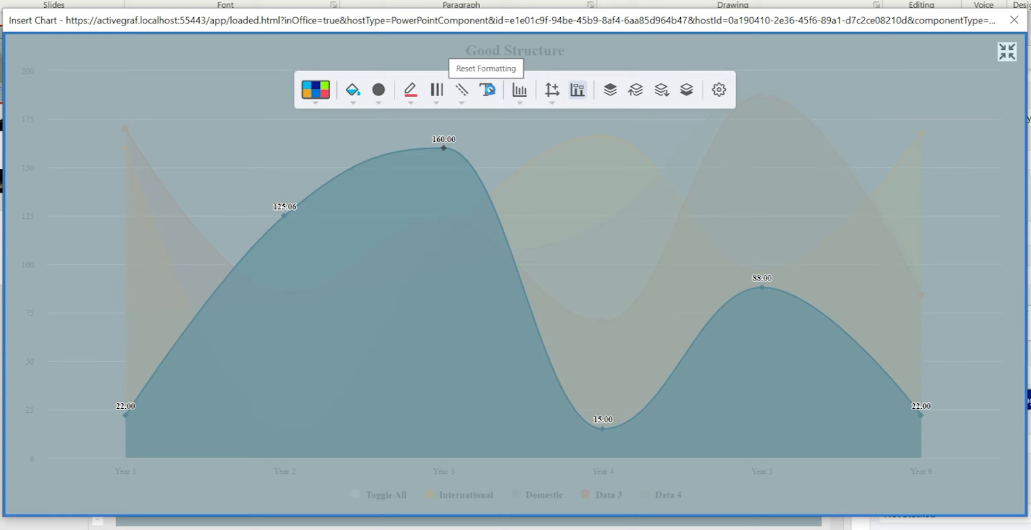
click(520, 93)
click(520, 94)
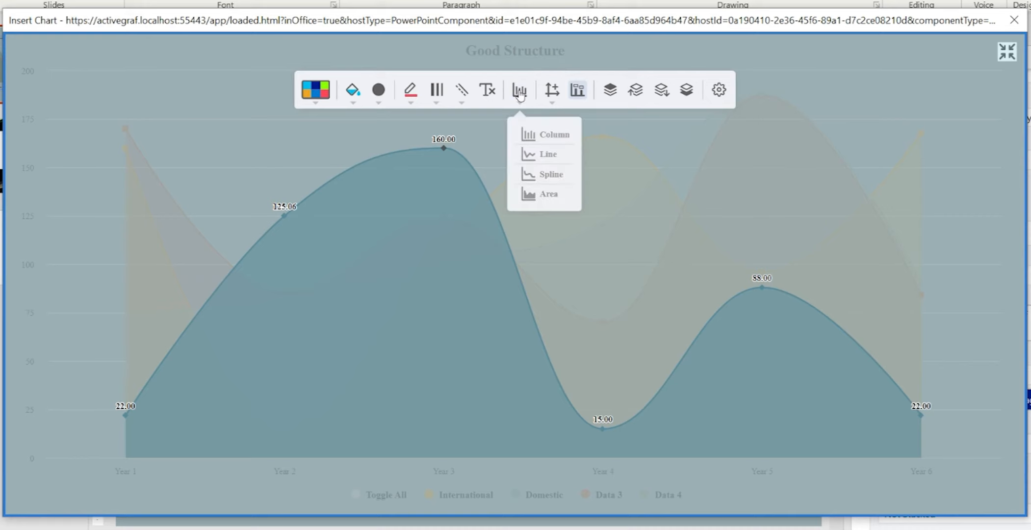
click(533, 136)
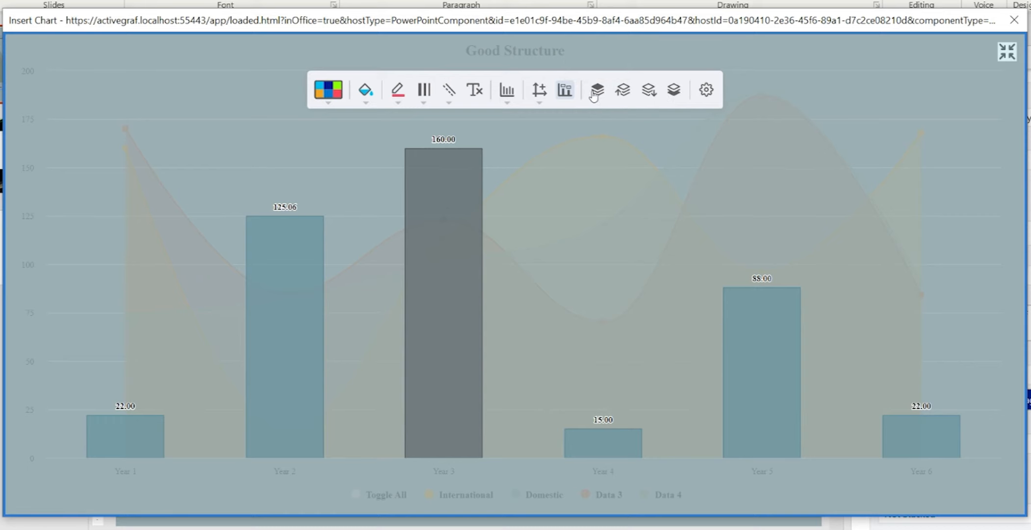
Open the Domestic series settings and toggle the Editable data protection option off and back on.
click(707, 90)
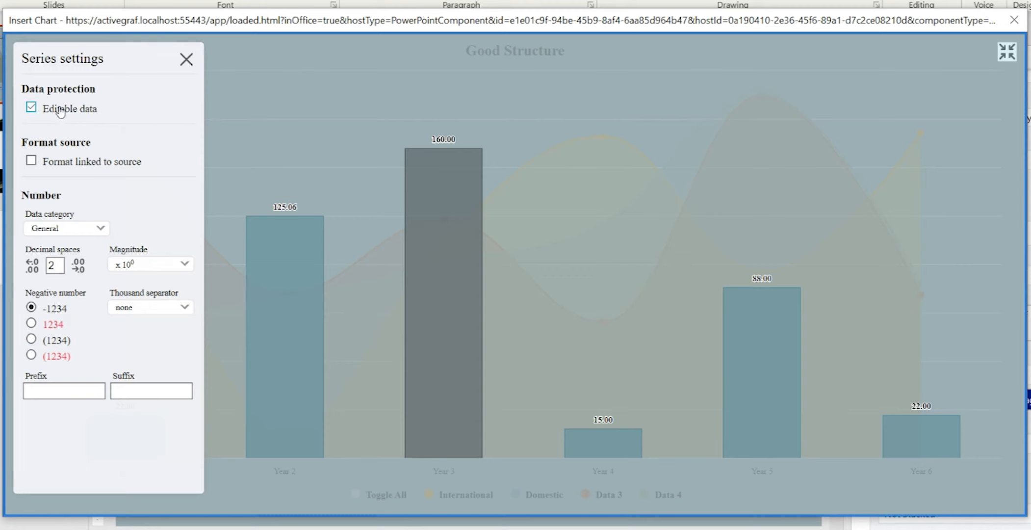
click(32, 108)
click(31, 108)
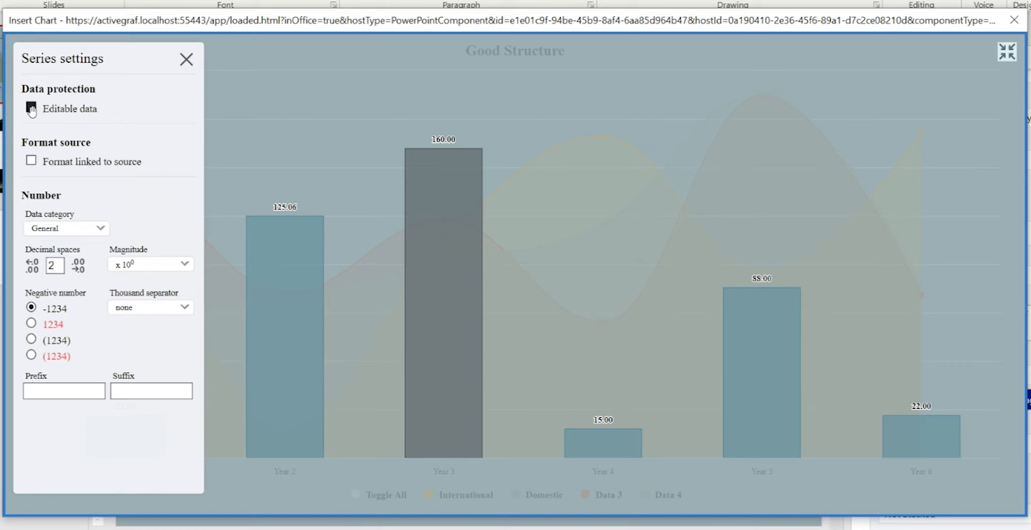
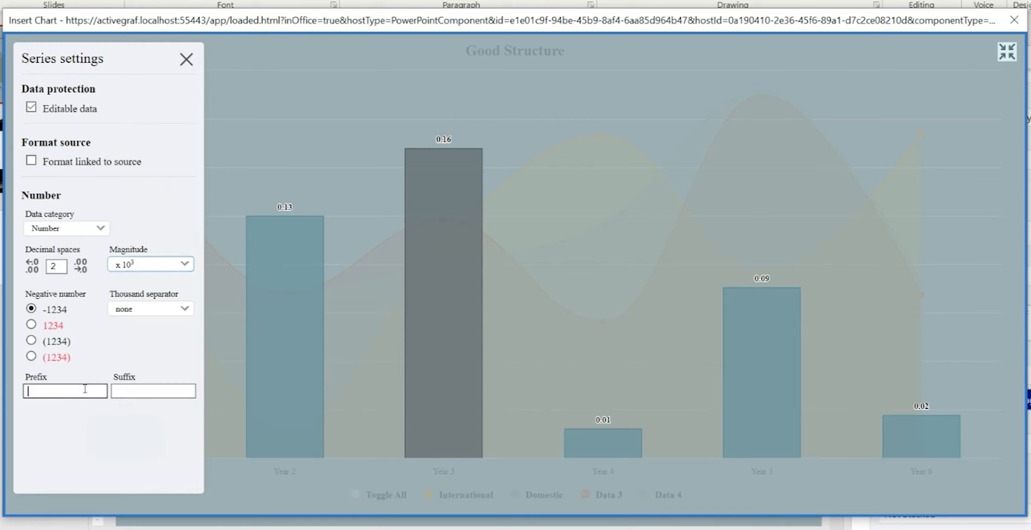
Give the Domestic series values the prefix $ and the suffix Mn, and close the series settings.
text($)
click(139, 393)
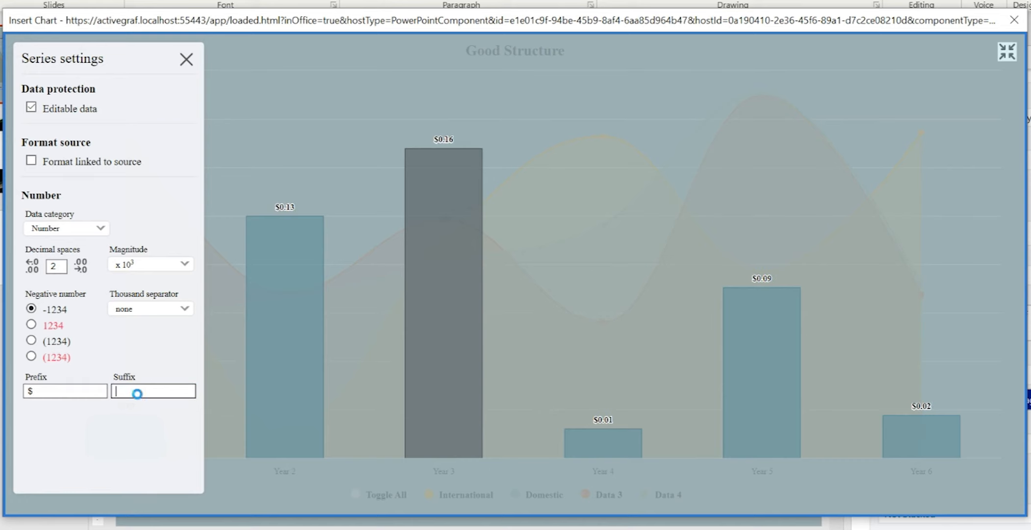
text(Mn)
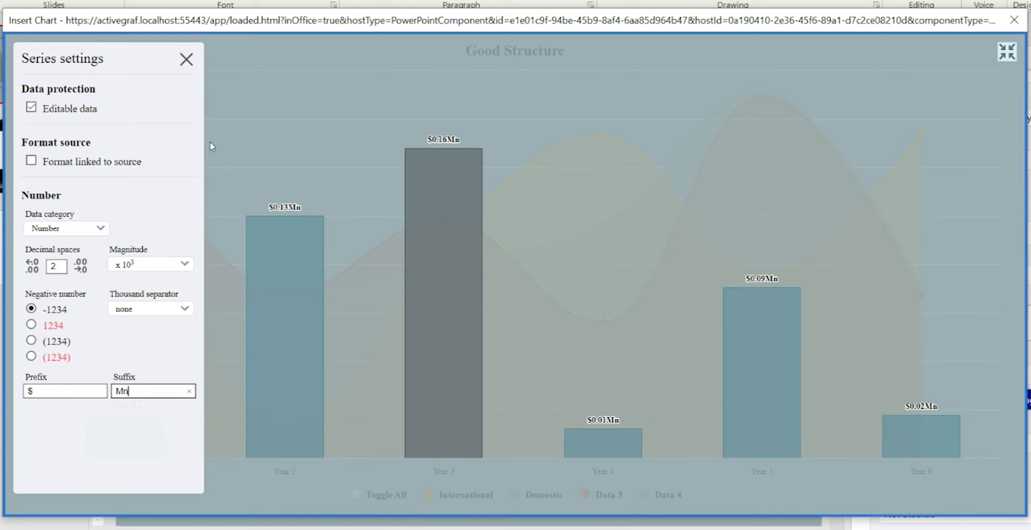
click(186, 61)
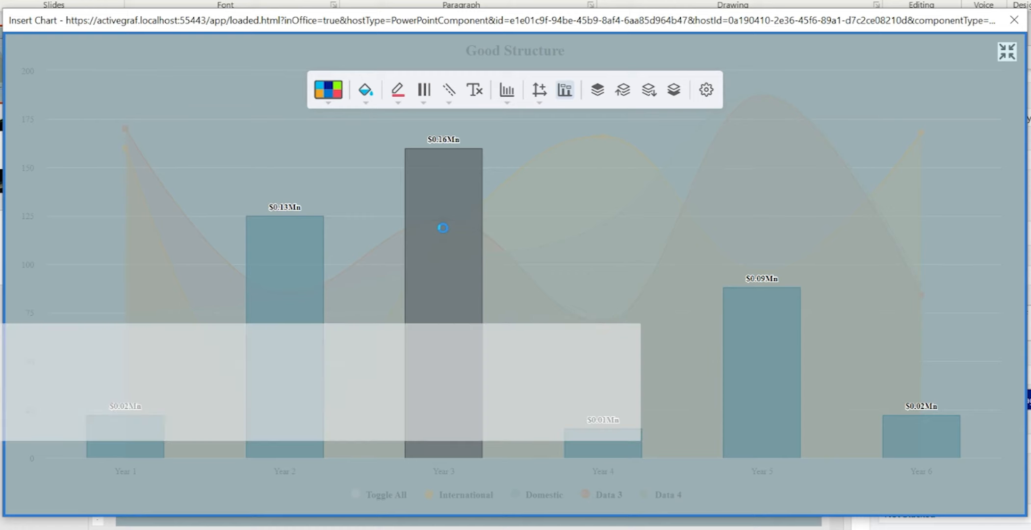
Reset the individual formatting of the Year 3 column in the Domestic series.
double_click(440, 200)
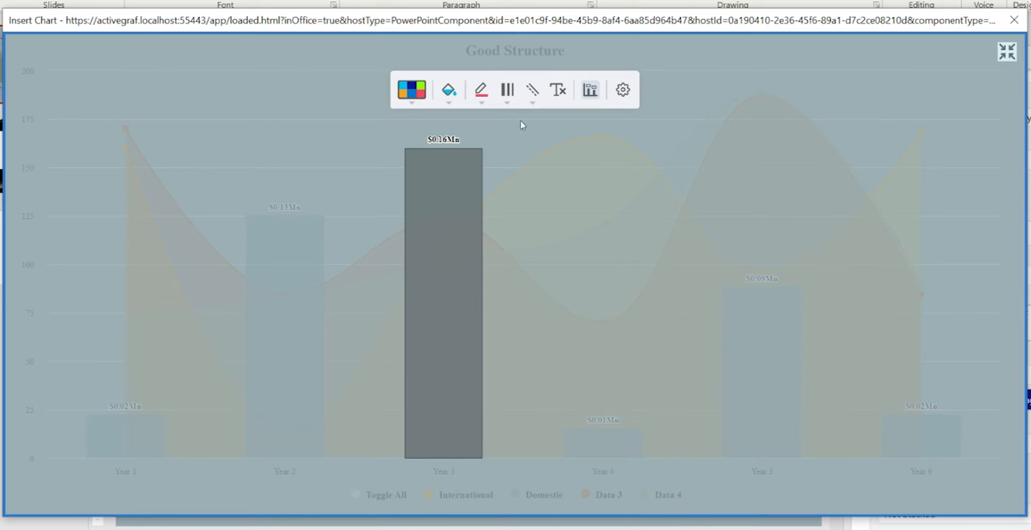
click(558, 94)
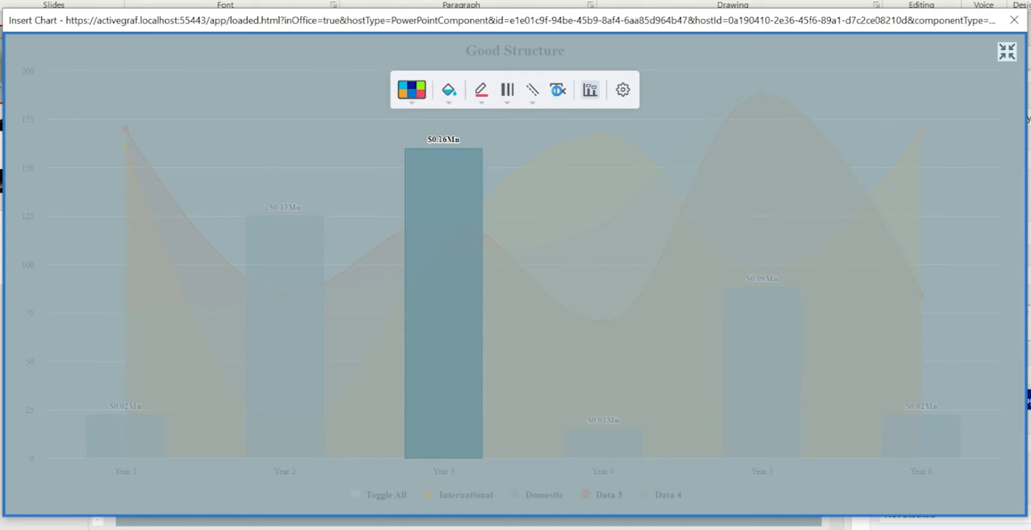
Set only the Year 3 data label of the Domestic series to 10pt and colour its text orange.
click(439, 135)
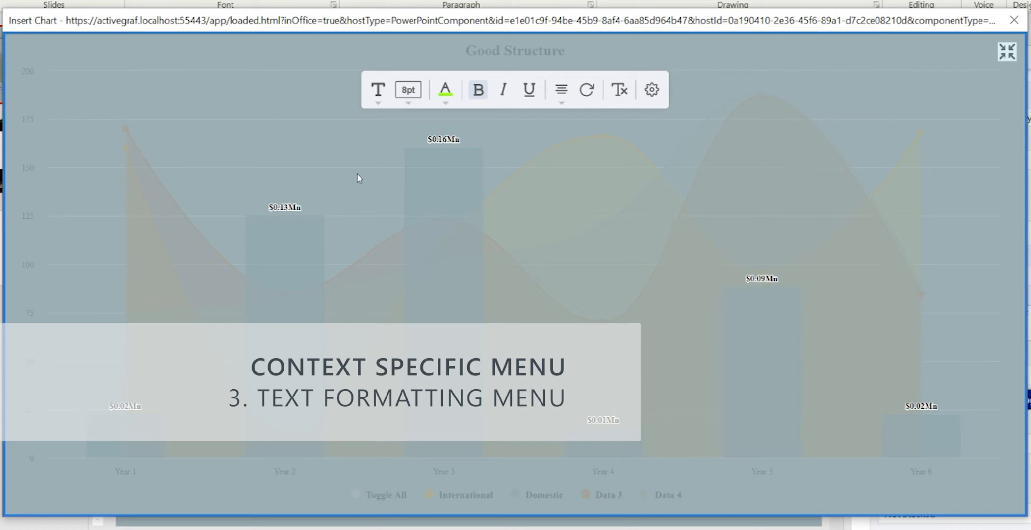
click(447, 137)
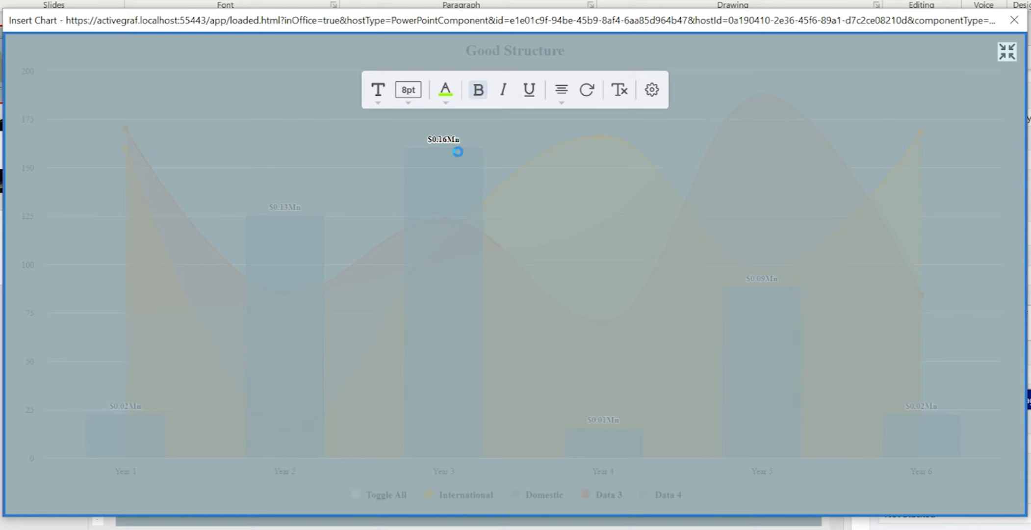
click(415, 96)
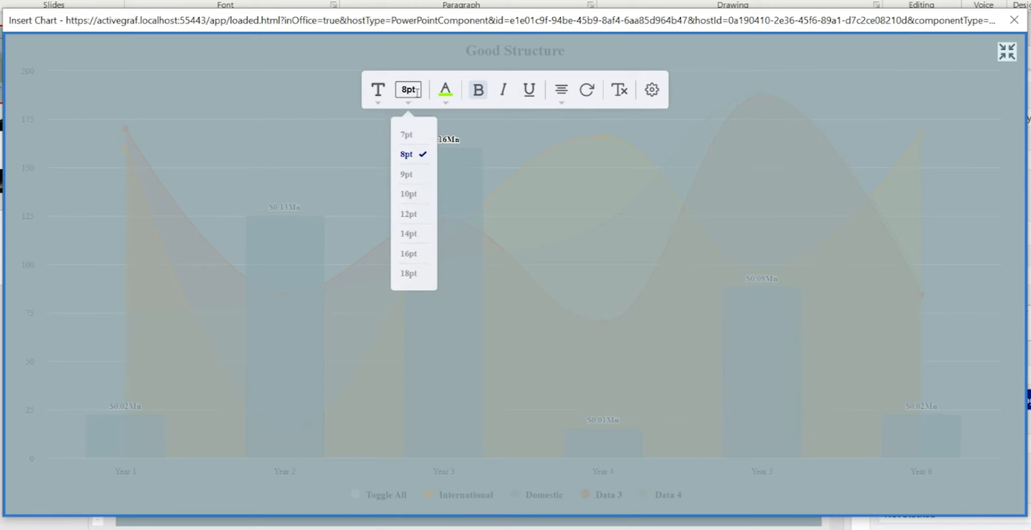
click(417, 194)
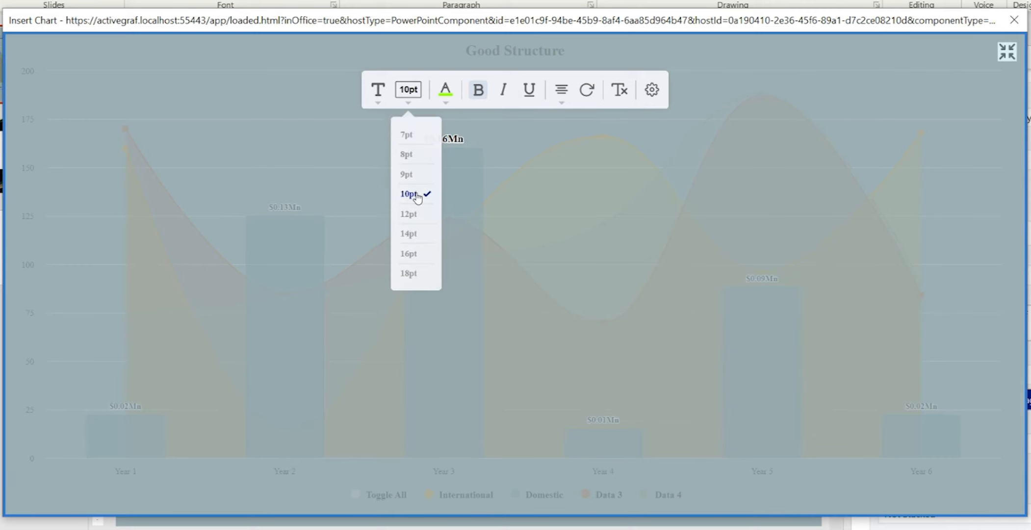
click(452, 89)
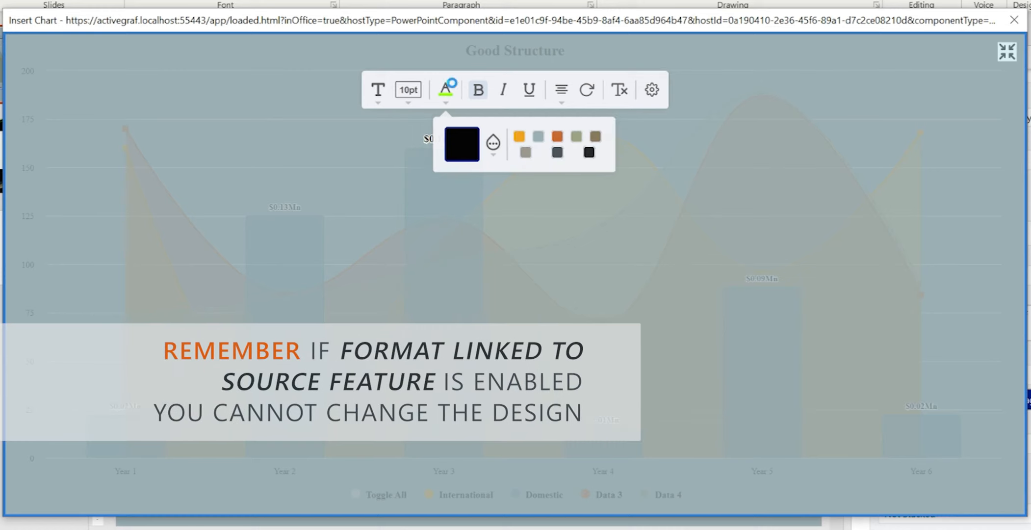
click(519, 138)
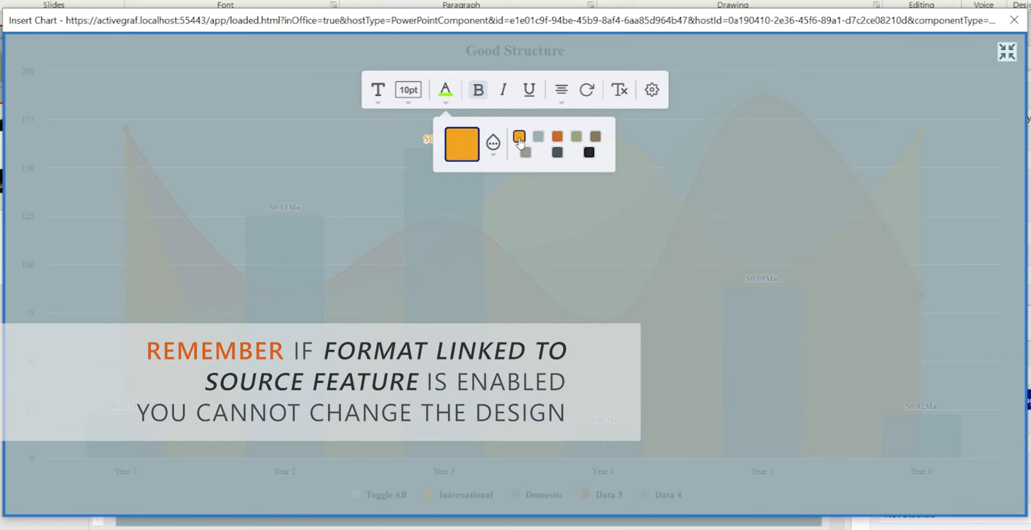
click(398, 137)
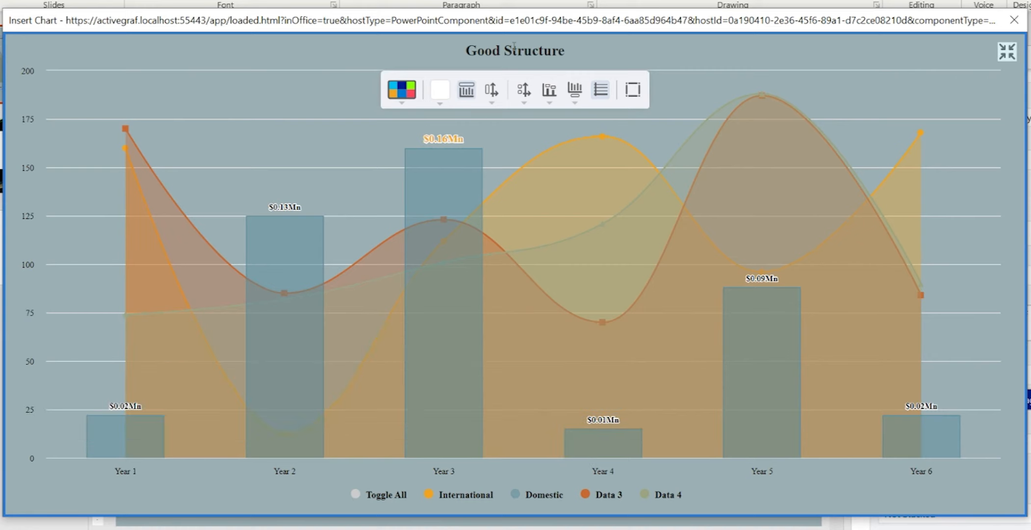
Look at the chart title's text formatting options and its editable title text, and leave the title as it is.
click(514, 46)
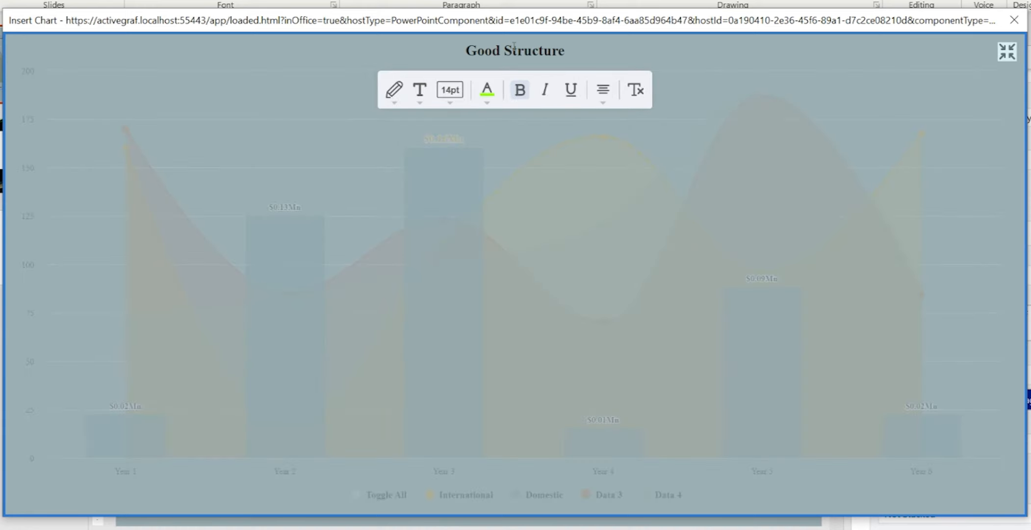
click(393, 91)
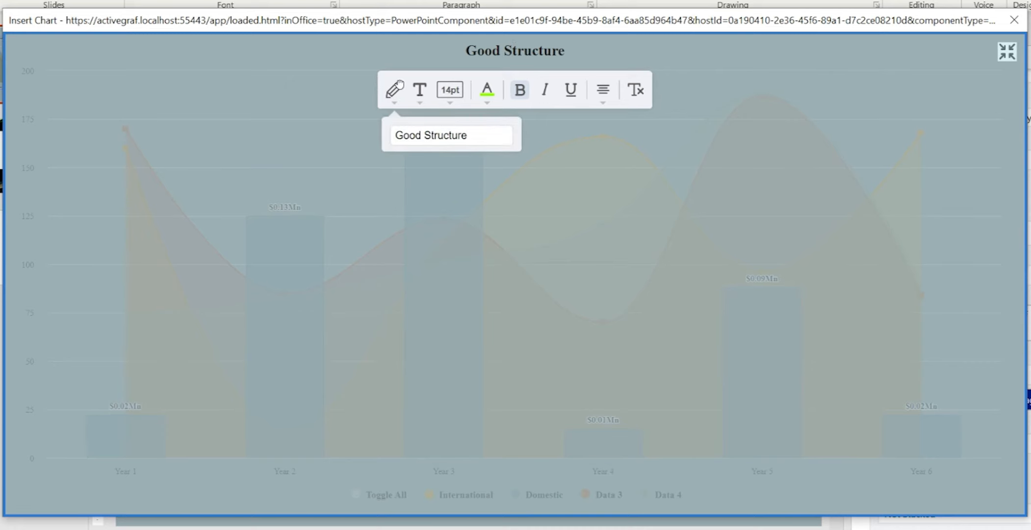
click(399, 58)
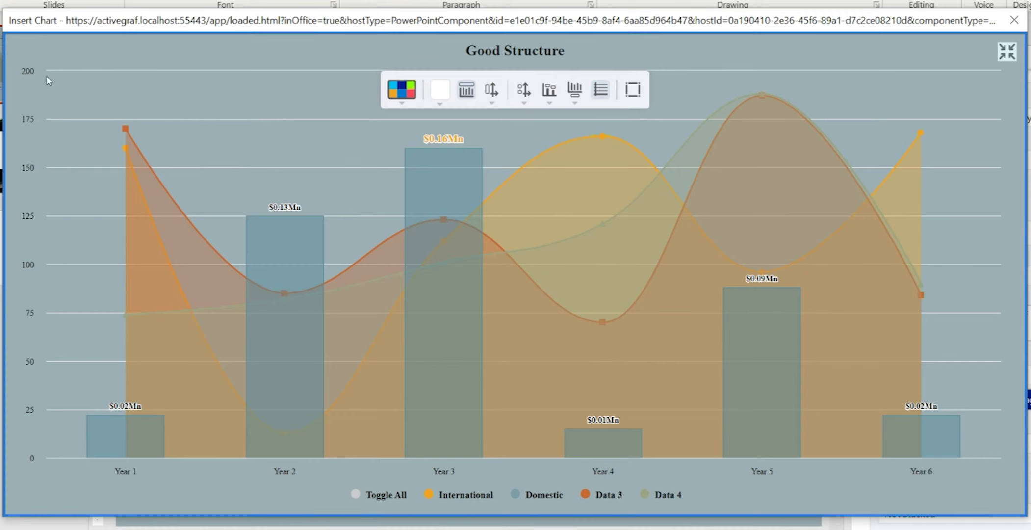
Select the Y axis and set its line width to 1 px.
click(24, 74)
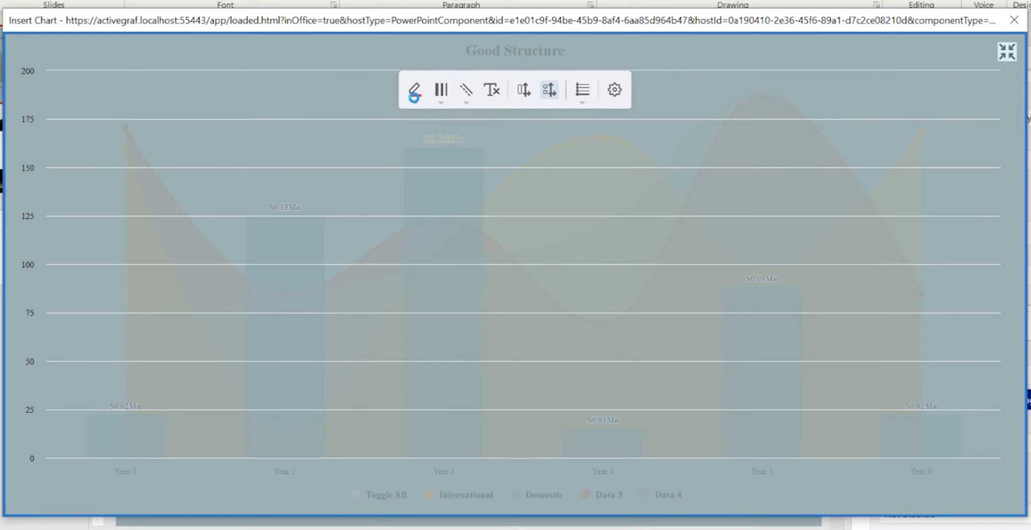
click(444, 103)
click(451, 158)
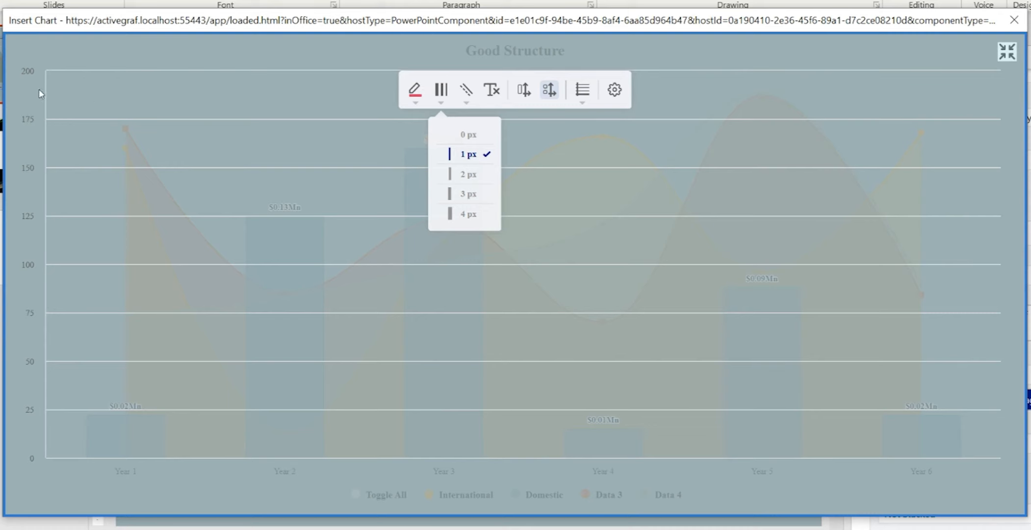
View the text formatting options of the Y axis labels and return to the axis formatting options.
double_click(26, 70)
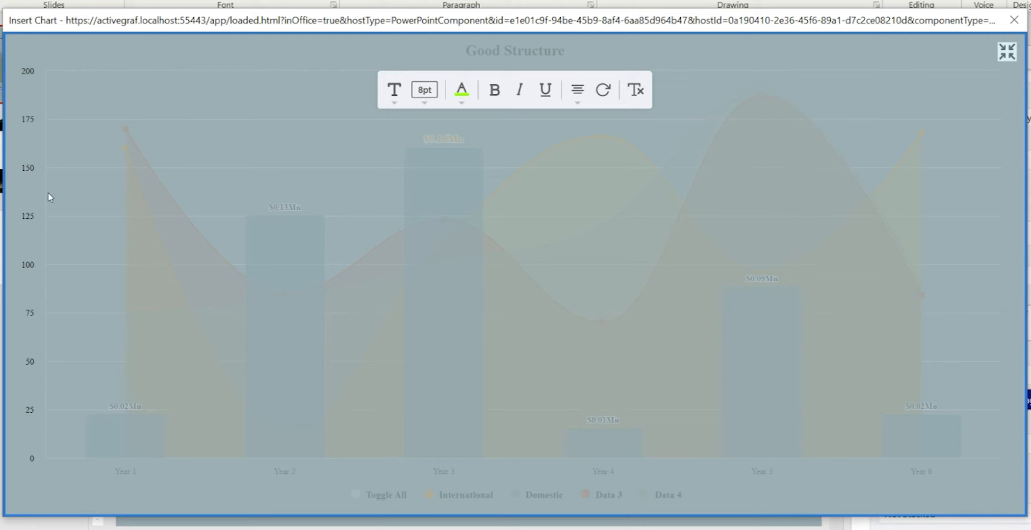
click(30, 73)
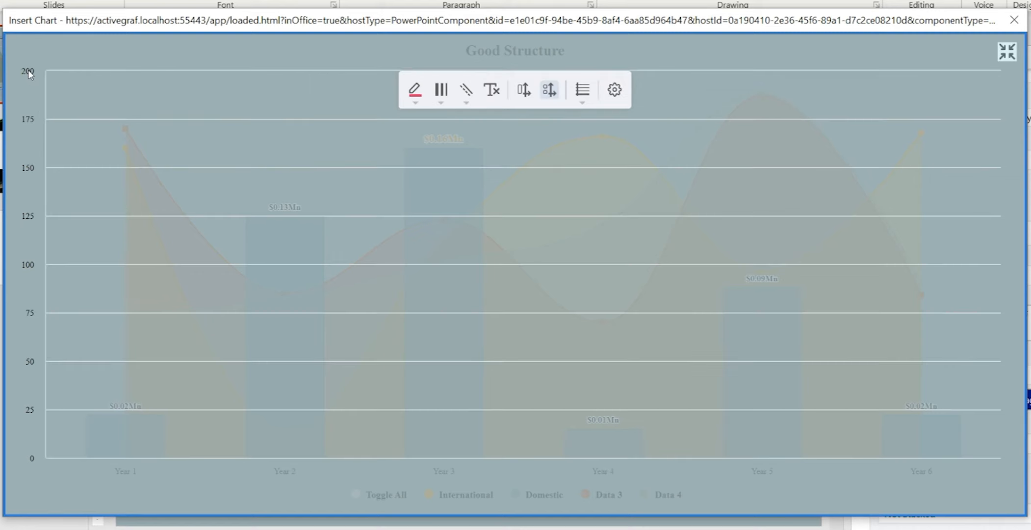
Set the Y axis grid line interval to 10 in the axis settings, leaving both bounds on auto scale.
click(28, 71)
click(614, 91)
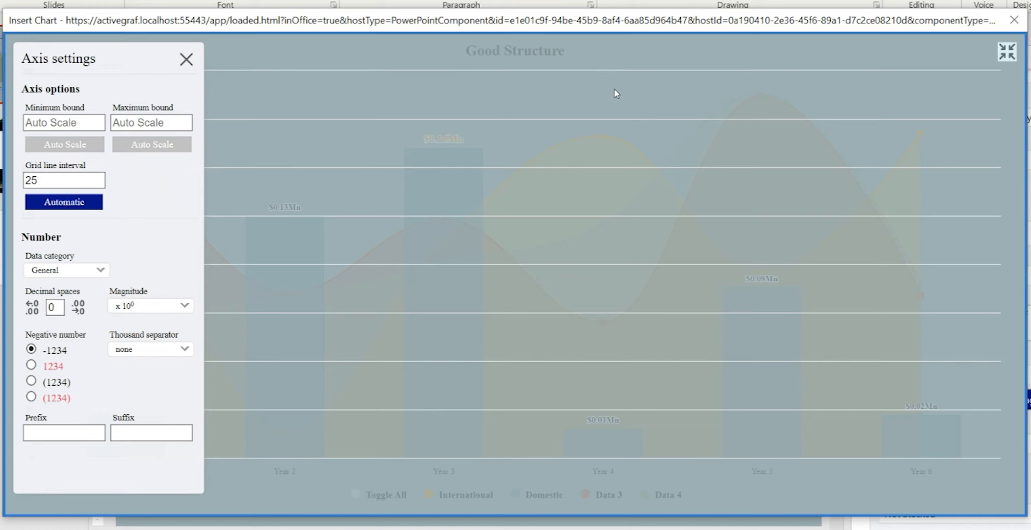
click(86, 122)
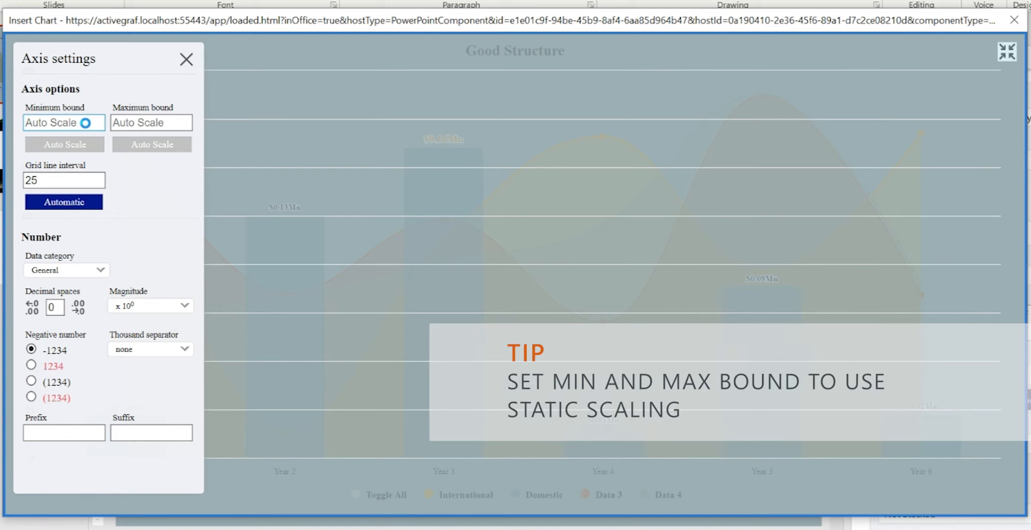
click(51, 180)
click(51, 180)
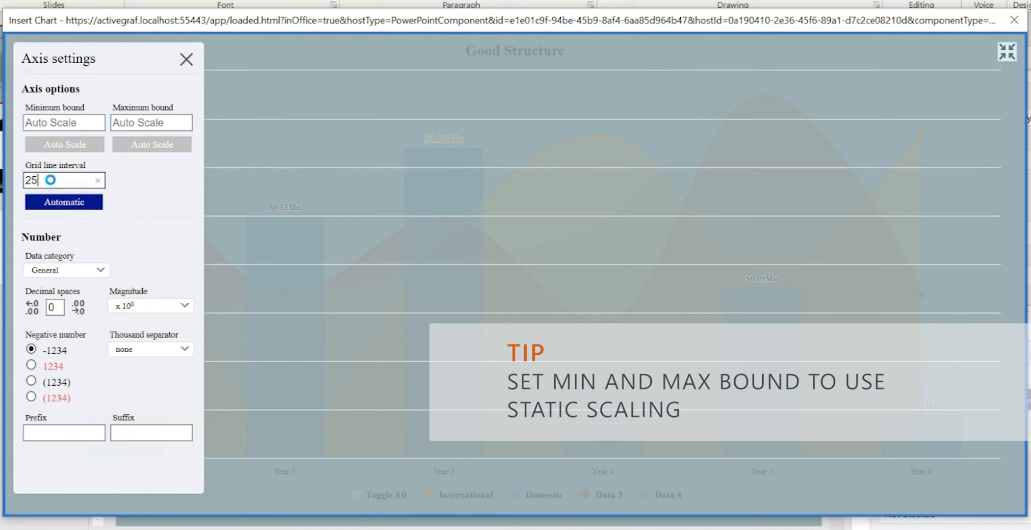
key(BackSpace)
key(BackSpace)
text(10)
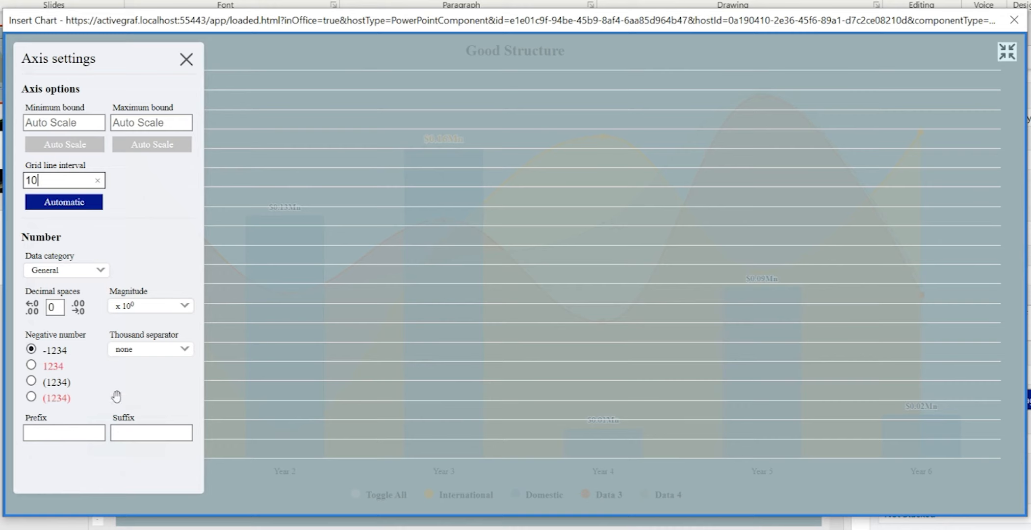
click(184, 59)
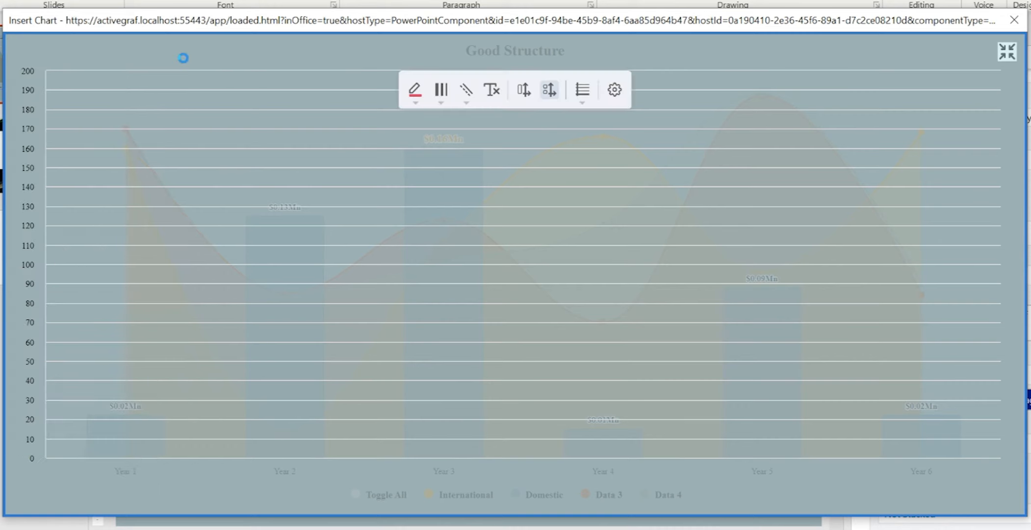
View the Y axis grid line formatting options, including the grid spacing, and return to the chart's general formatting options.
click(587, 98)
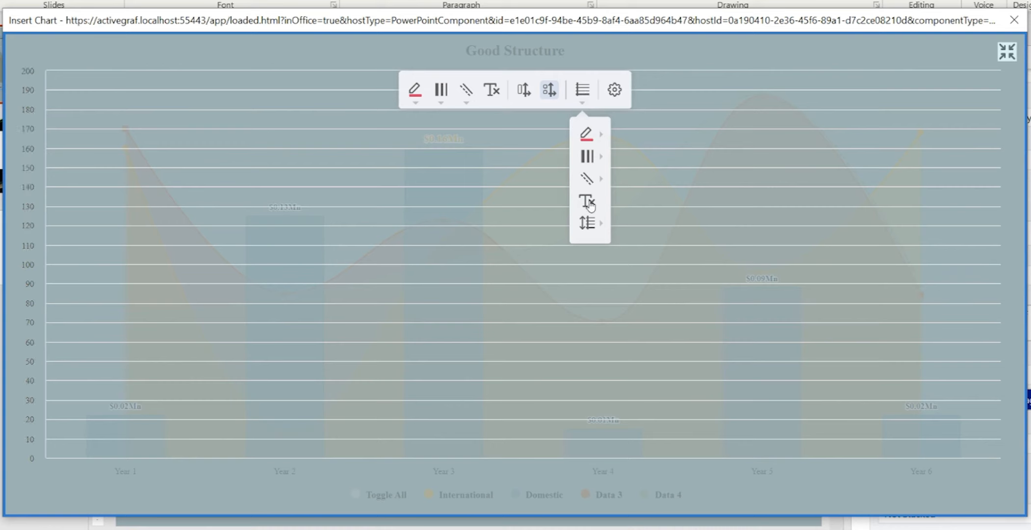
click(594, 227)
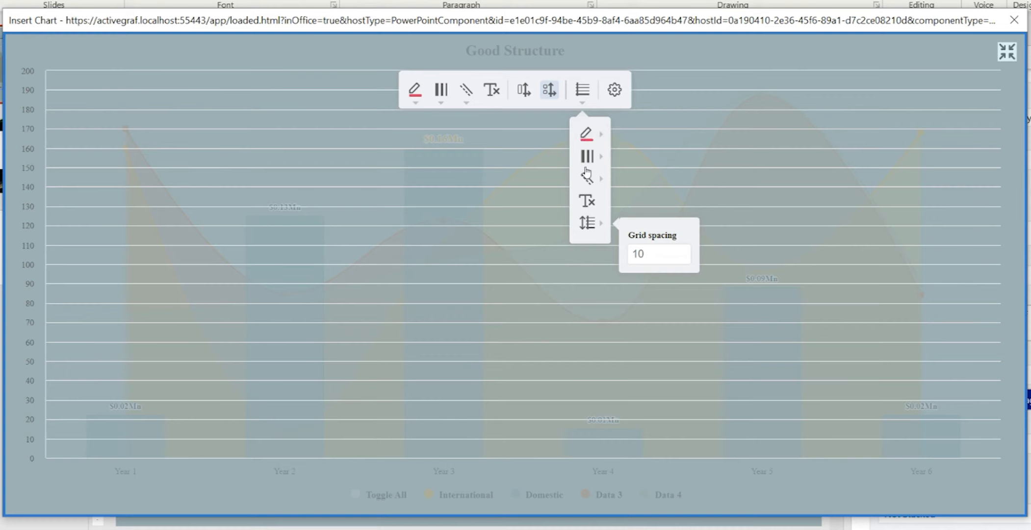
click(391, 53)
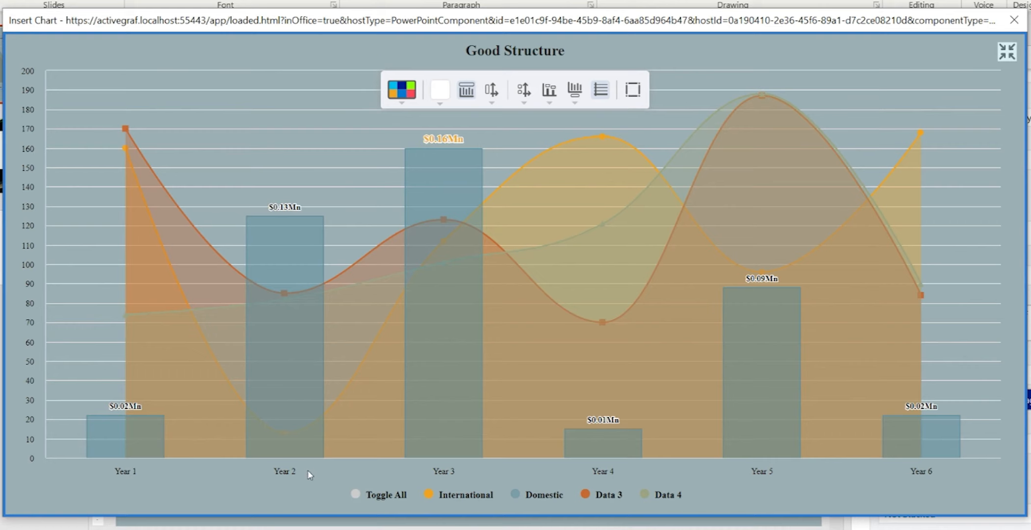
Set the text of the whole chart legend to 10pt in the Arial font.
click(473, 495)
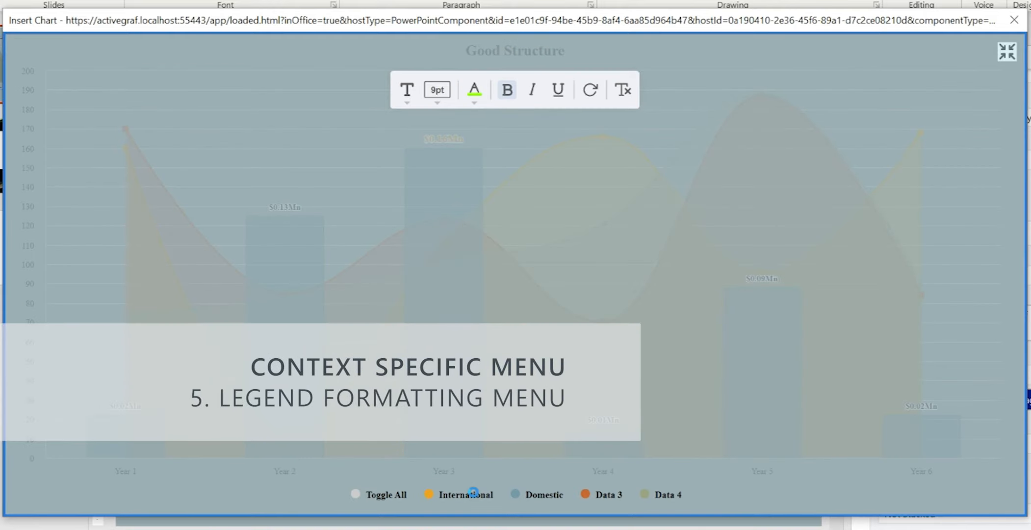
click(442, 91)
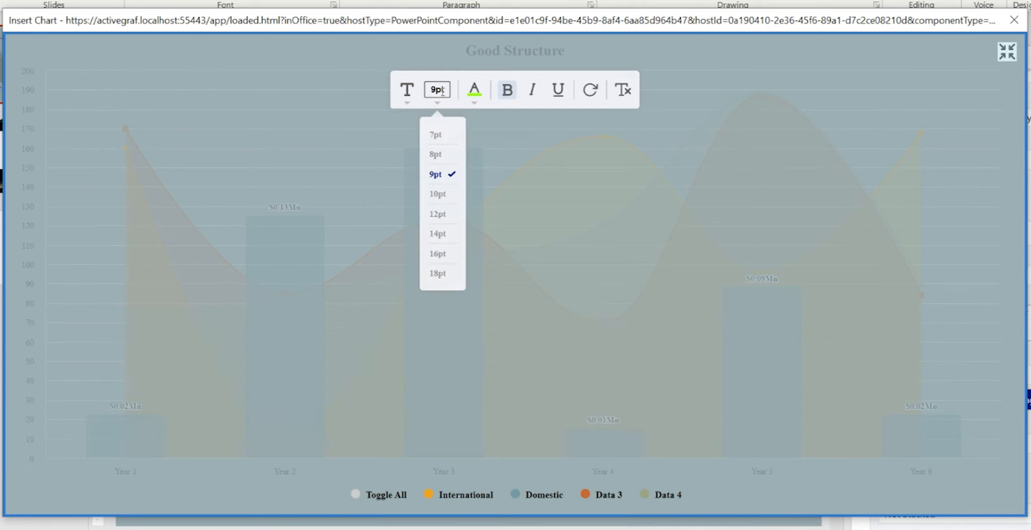
click(441, 195)
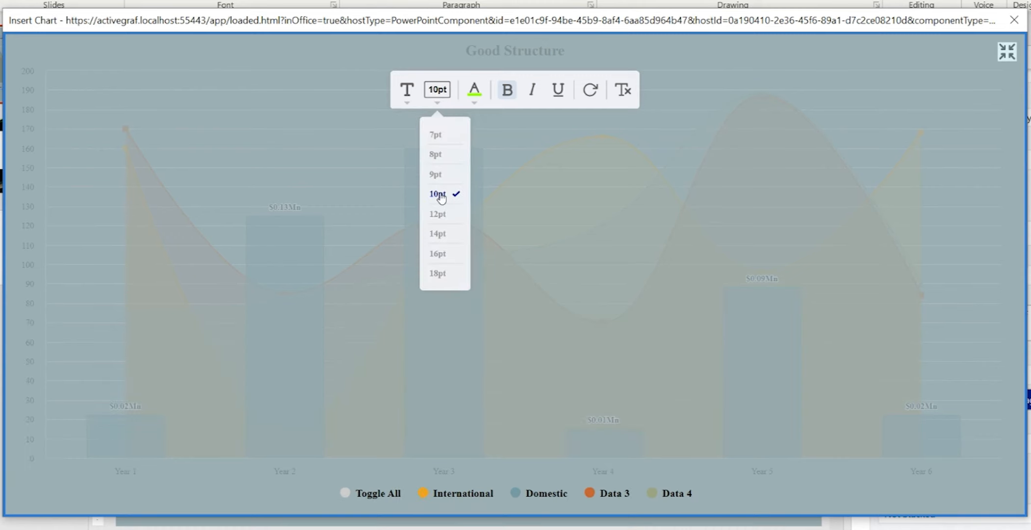
click(410, 96)
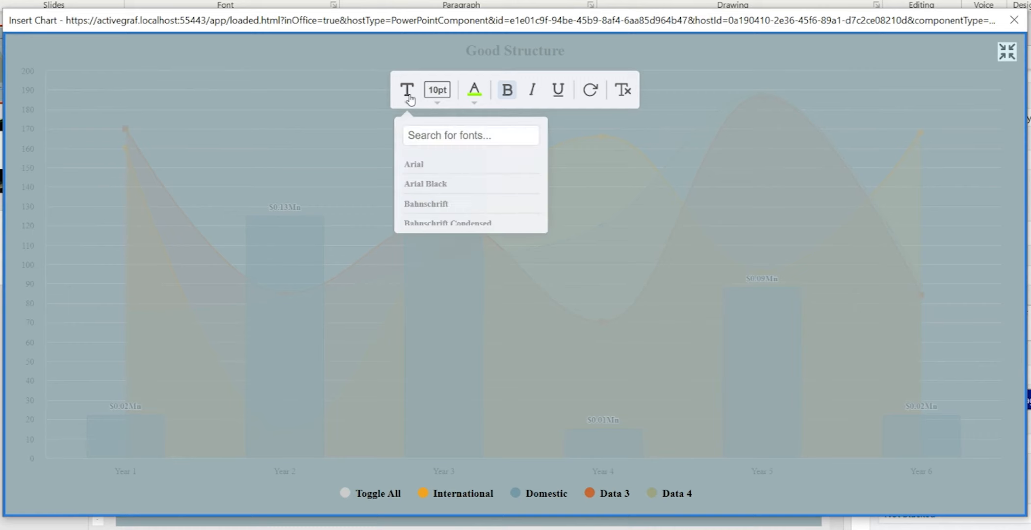
click(417, 167)
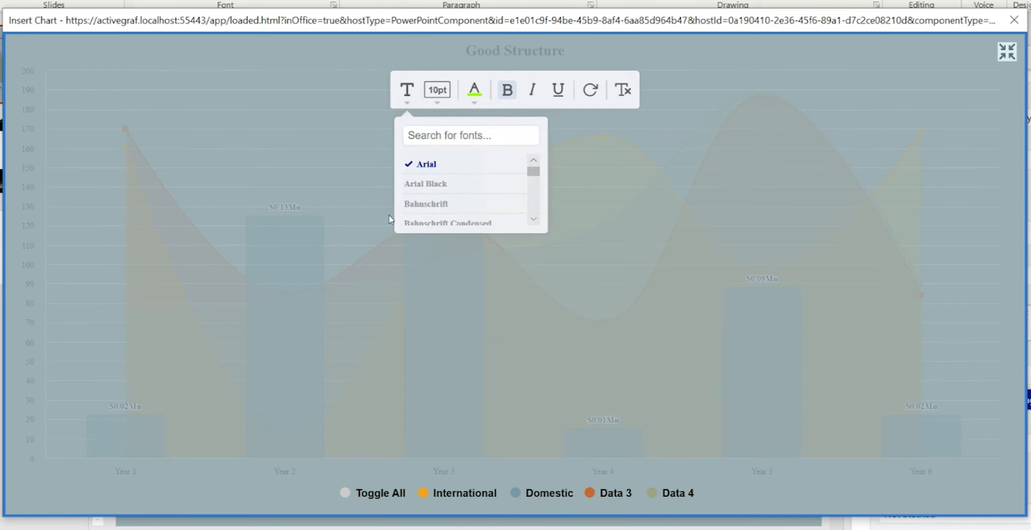
Select only the International legend entry and open its name for editing.
click(461, 495)
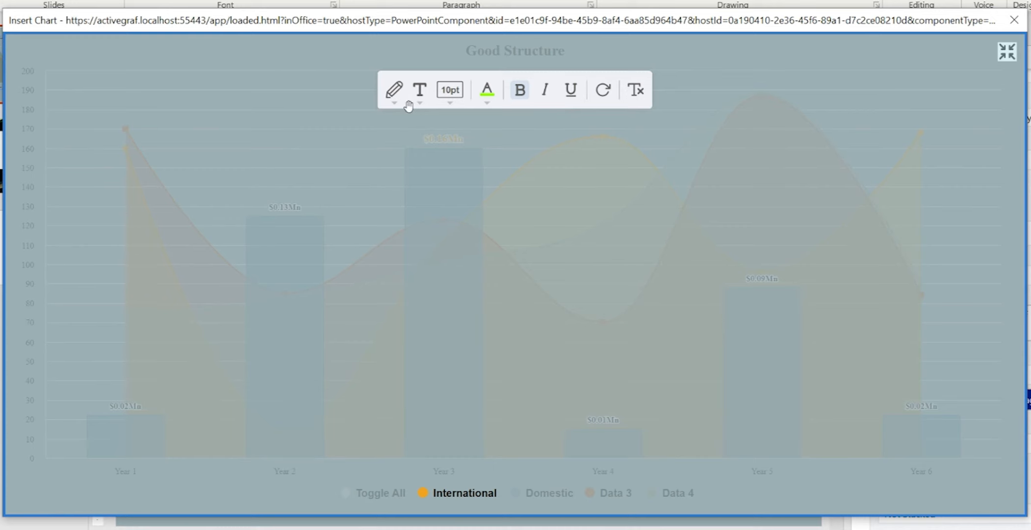
click(389, 98)
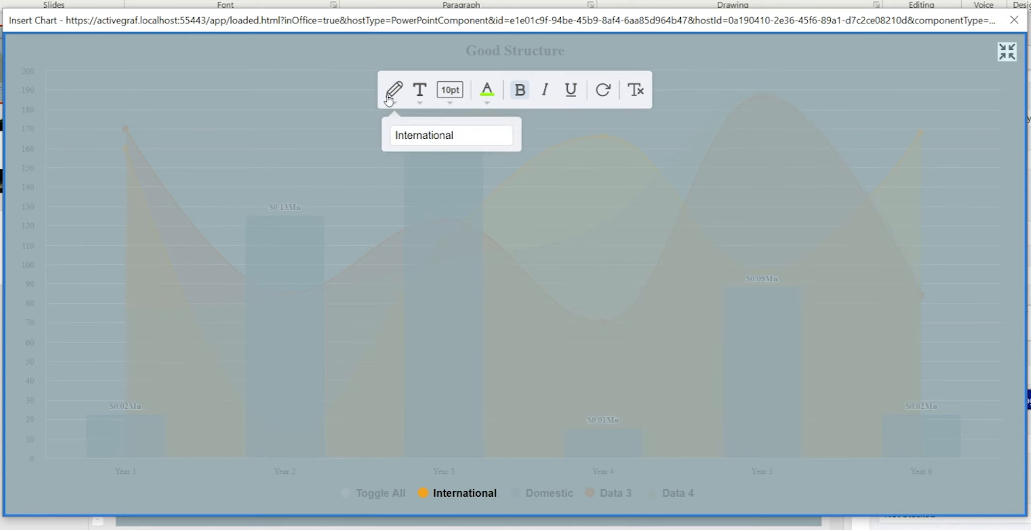